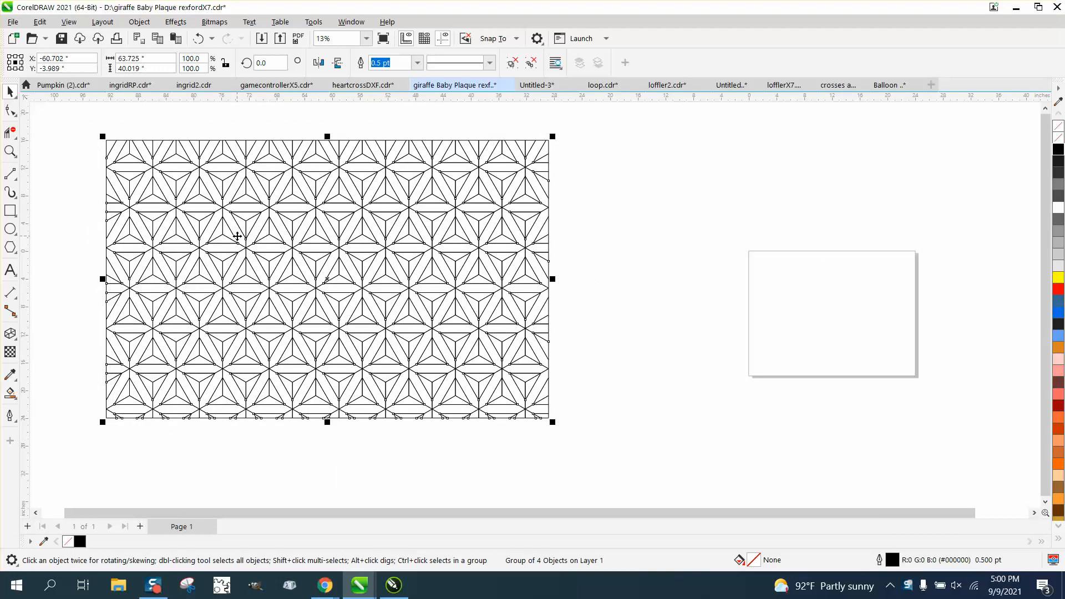
# Step: Draw a six-sided polygon about 8.5 by 9.8 inches, centred on the blank page
pyautogui.scroll(-1, 237, 237)
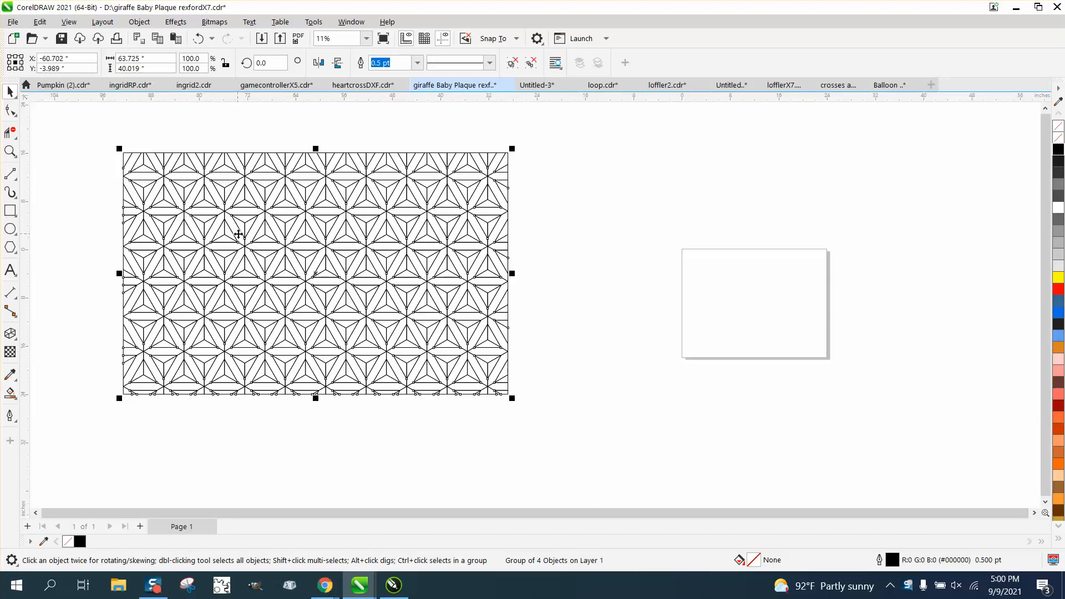
pyautogui.click(17, 257)
pyautogui.click(42, 248)
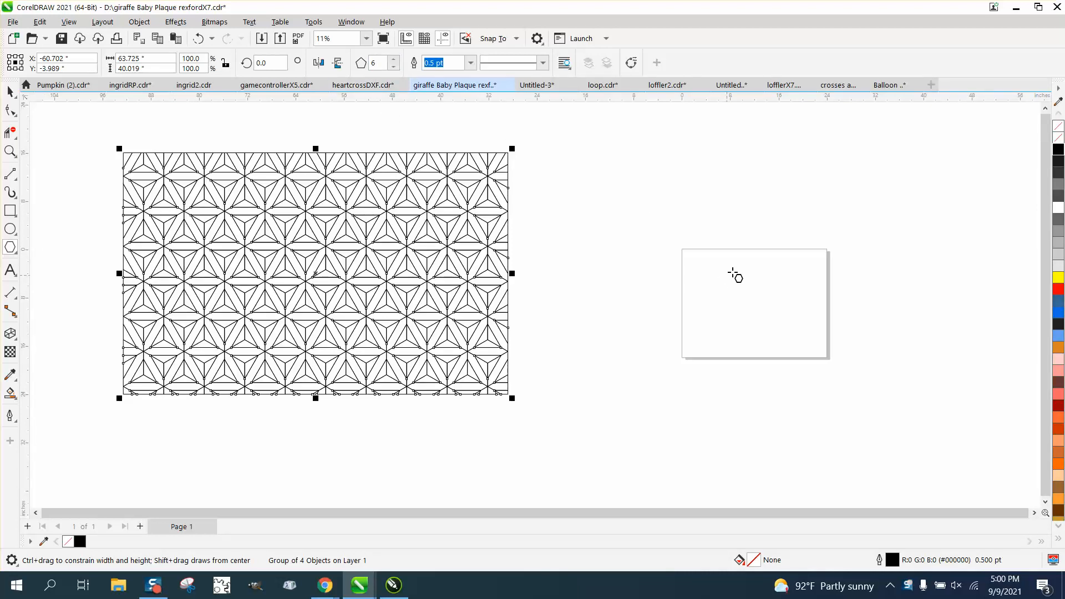
pyautogui.moveTo(774, 251)
pyautogui.mouseDown()
pyautogui.moveTo(715, 348)
pyautogui.moveTo(742, 311)
pyautogui.mouseUp()
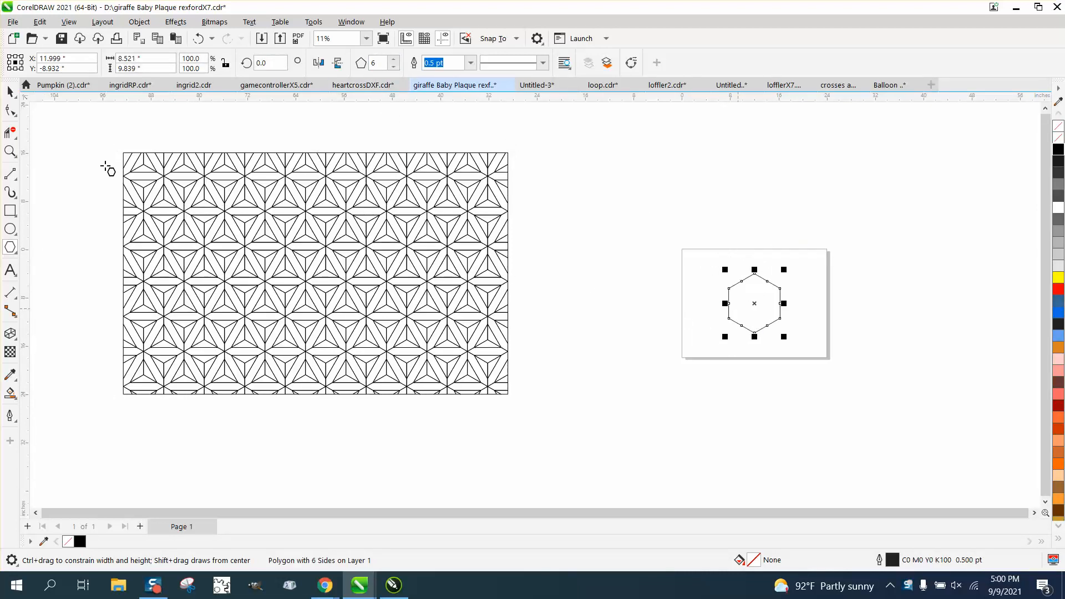
# Step: Draw 2-point lines joining the hexagon's upper-left corner to its centre and on to its upper-right corner
pyautogui.click(10, 151)
pyautogui.moveTo(708, 243); pyautogui.dragTo(843, 383)
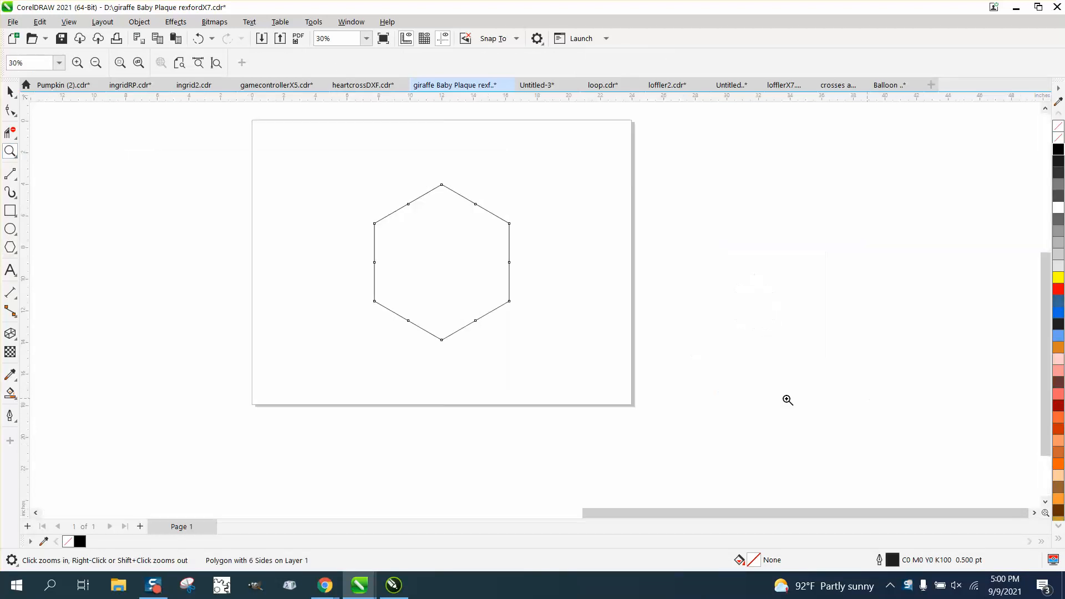
pyautogui.click(15, 185)
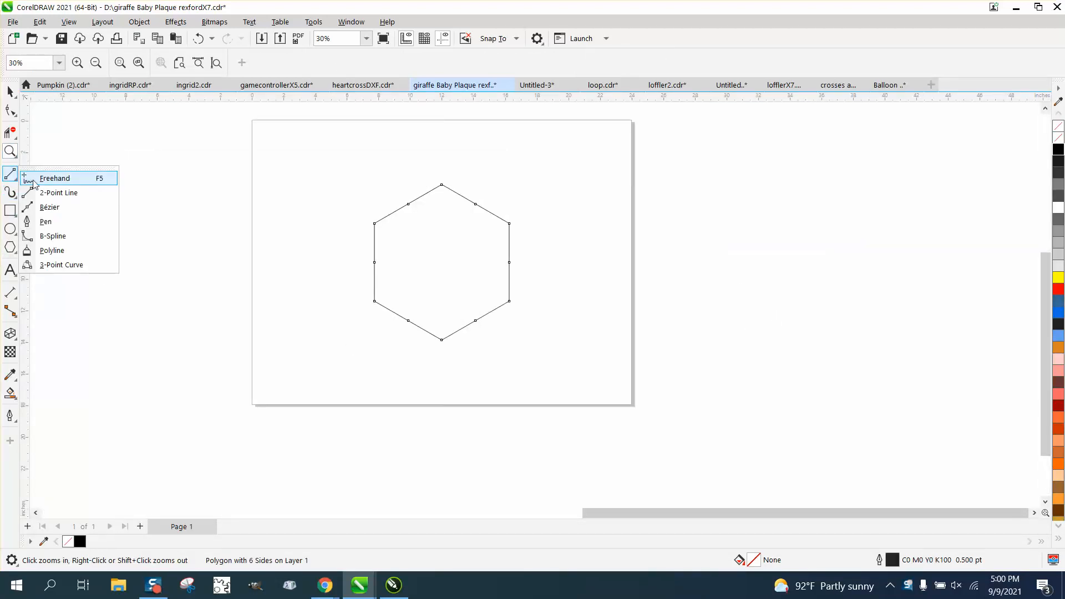
pyautogui.click(51, 190)
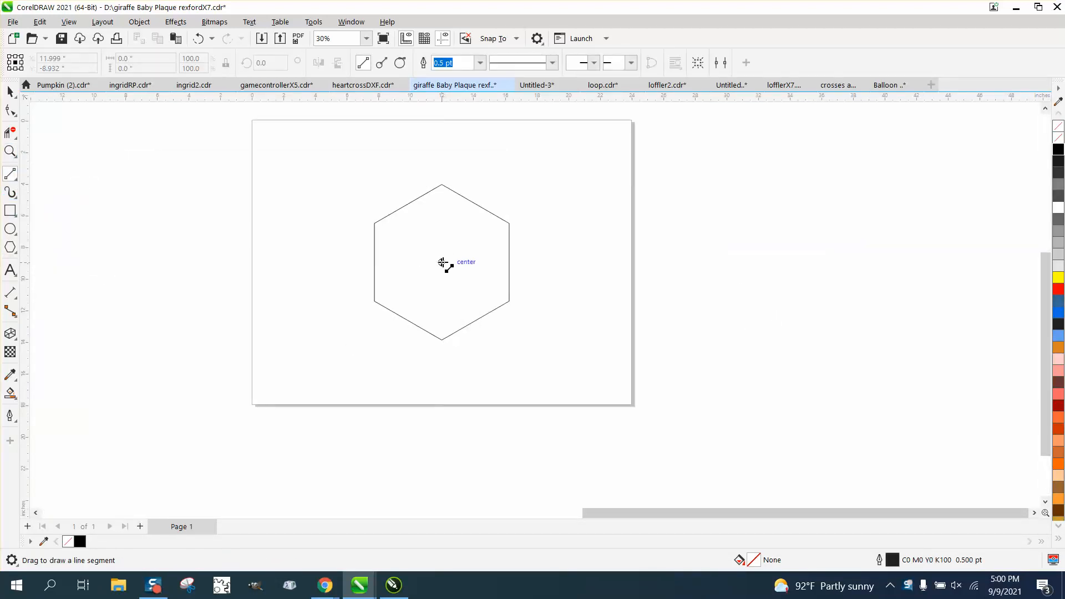
pyautogui.moveTo(442, 262); pyautogui.dragTo(421, 237)
pyautogui.moveTo(510, 223); pyautogui.dragTo(441, 262)
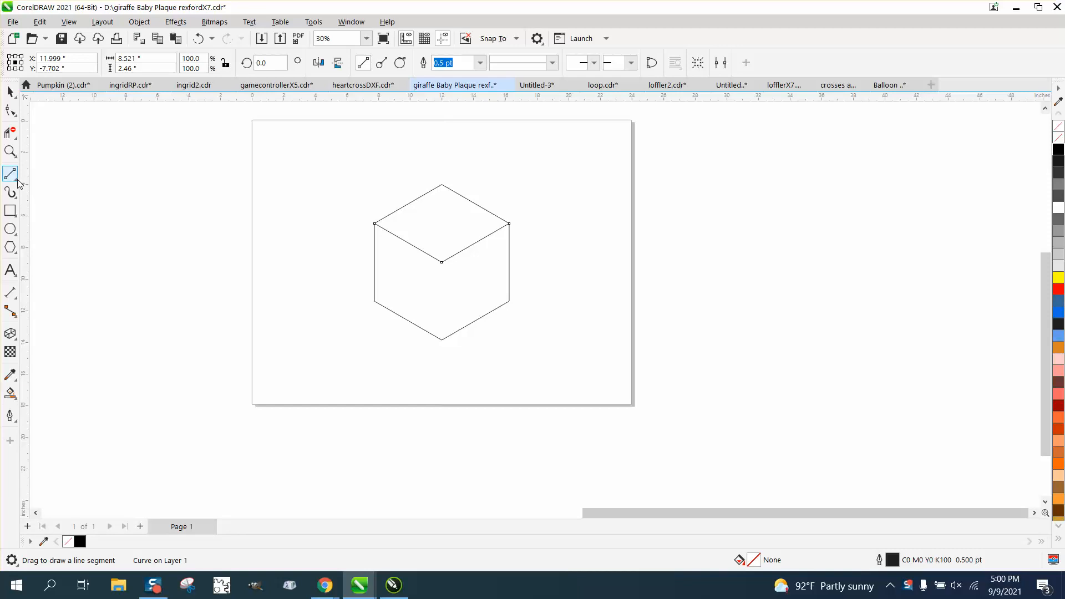
# Step: Draw a horizontal line about 15.8 inches long and snap its midpoint to the hexagon's top corner
pyautogui.click(15, 178)
pyautogui.click(72, 192)
pyautogui.moveTo(228, 148); pyautogui.dragTo(478, 148)
pyautogui.click(9, 91)
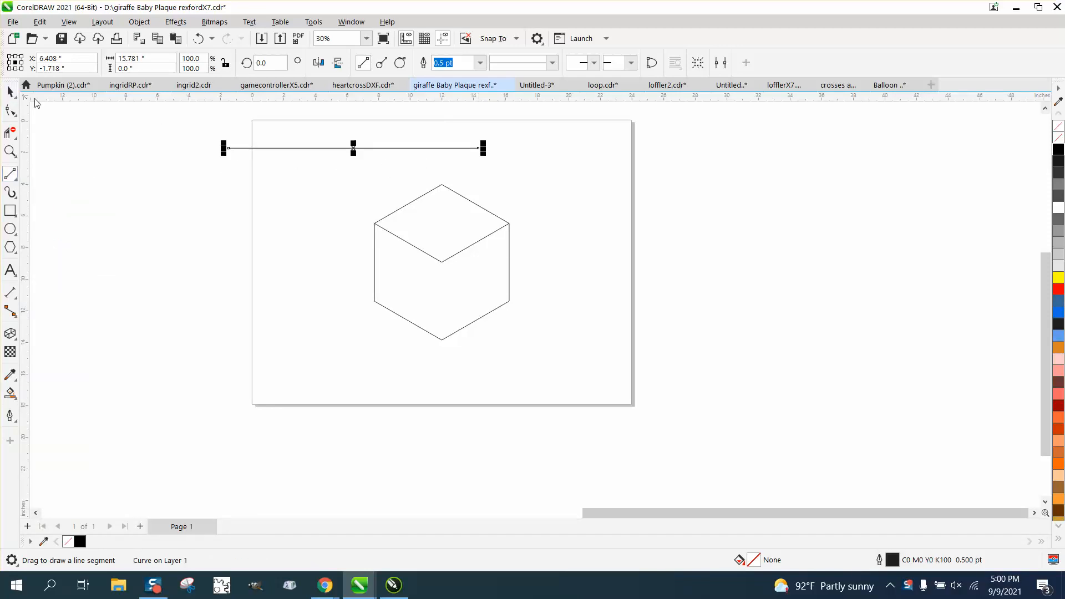
pyautogui.moveTo(356, 148); pyautogui.dragTo(443, 184)
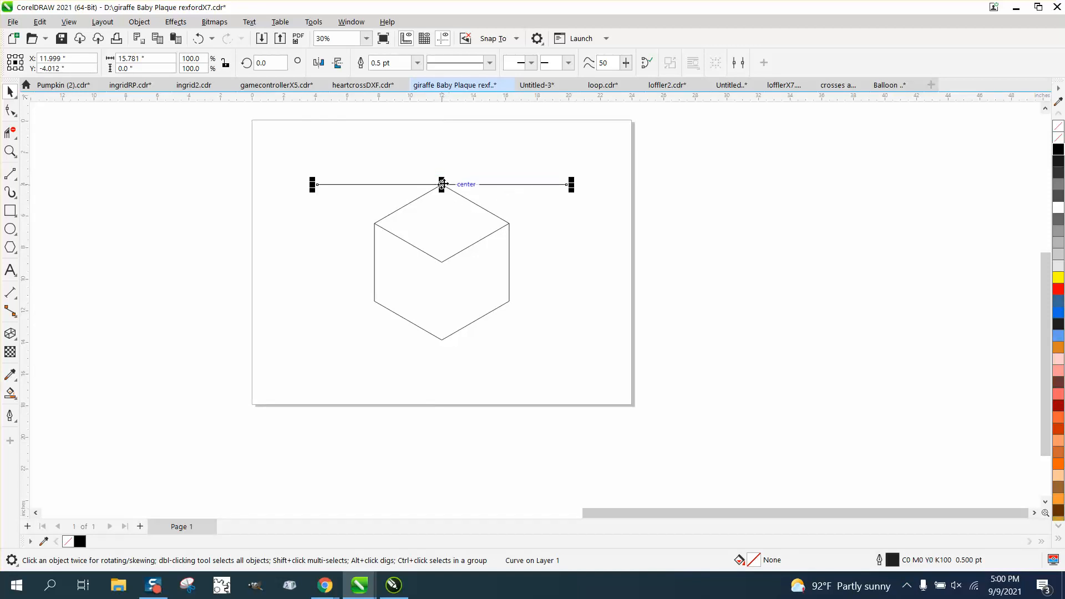
# Step: Copy the horizontal line down to the hexagon's centre and blend the two lines with 2 intermediate steps
pyautogui.moveTo(442, 184); pyautogui.dragTo(441, 262)
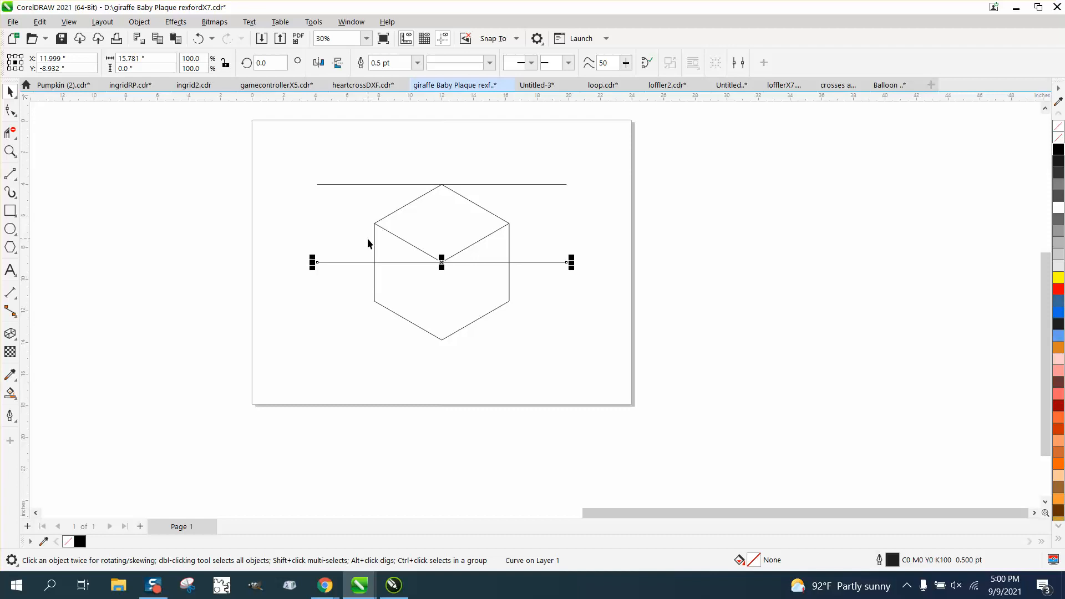
pyautogui.keyDown('shift'); pyautogui.click(352, 184); pyautogui.keyUp('shift')
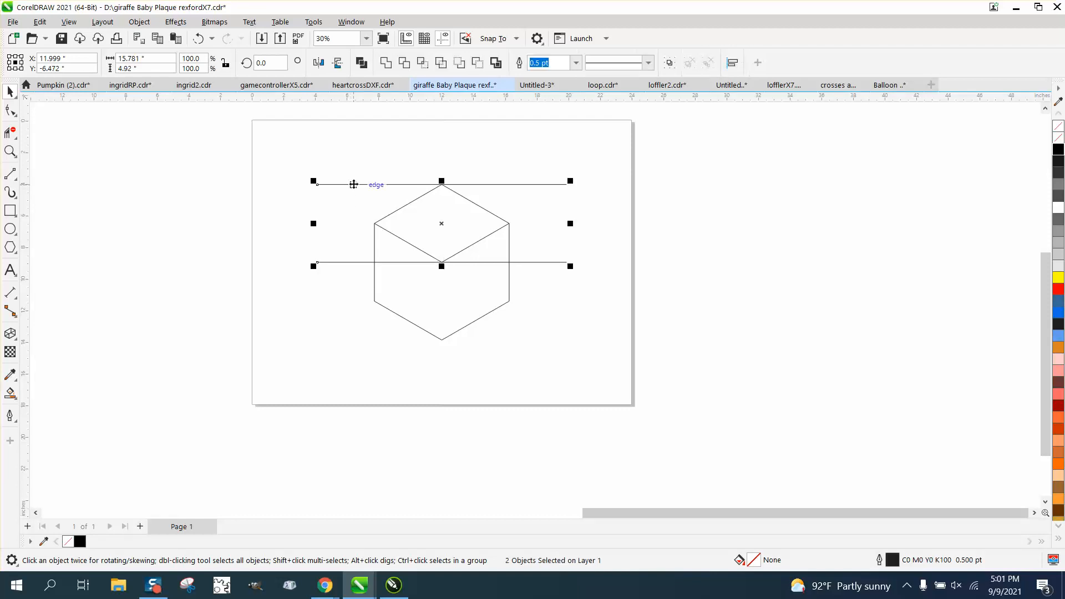
pyautogui.click(176, 22)
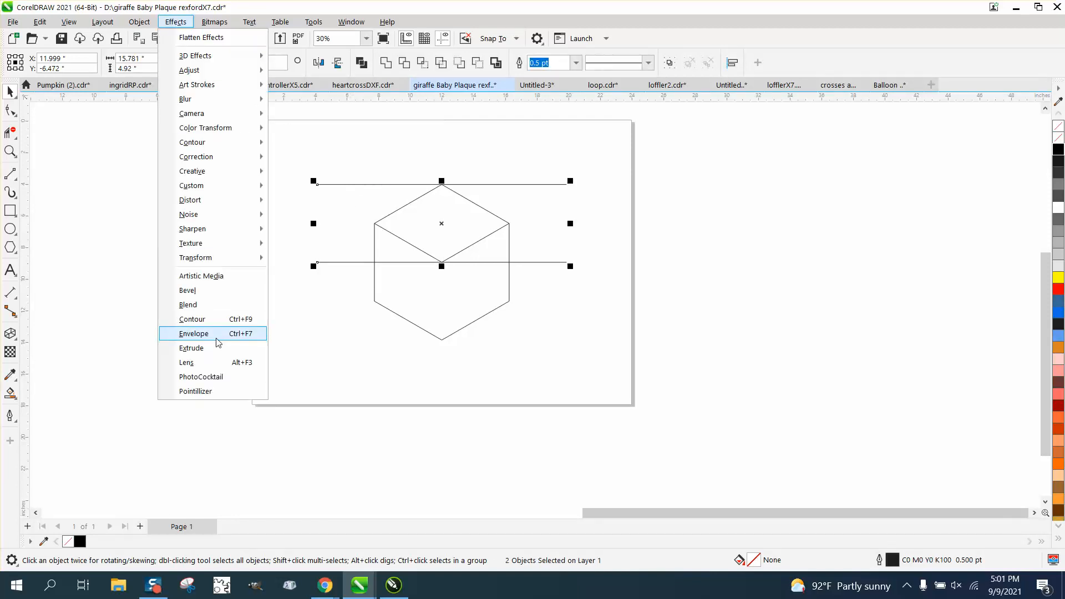
pyautogui.click(200, 305)
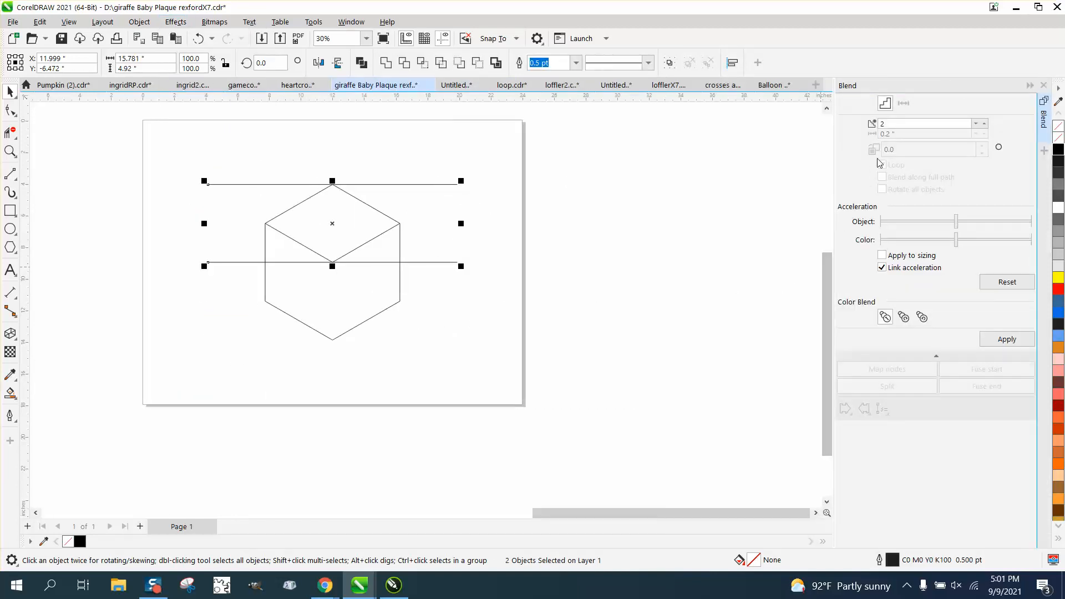
pyautogui.click(1011, 343)
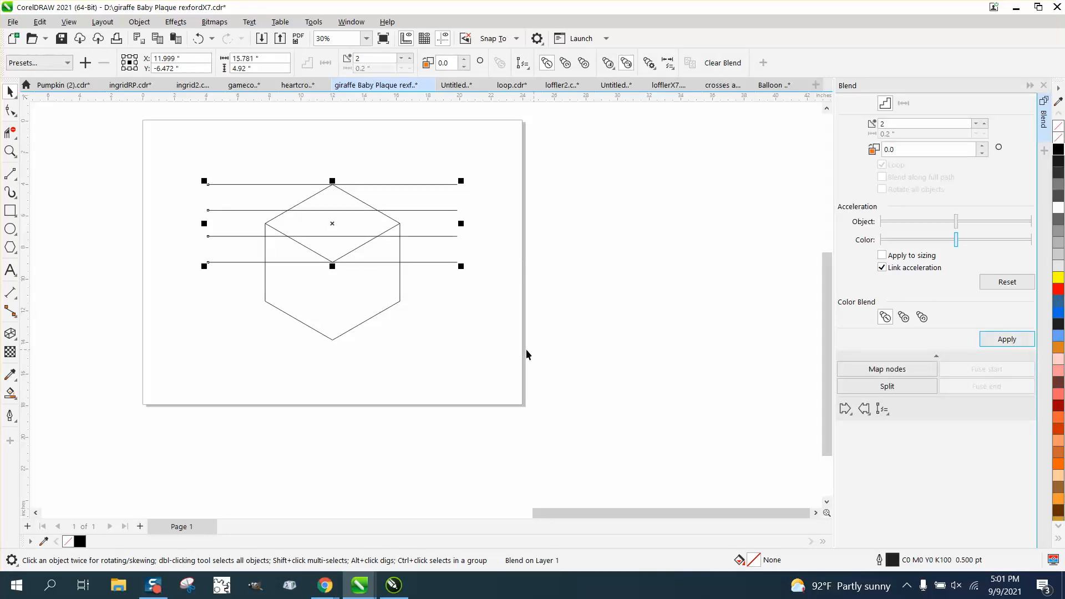
pyautogui.click(507, 345)
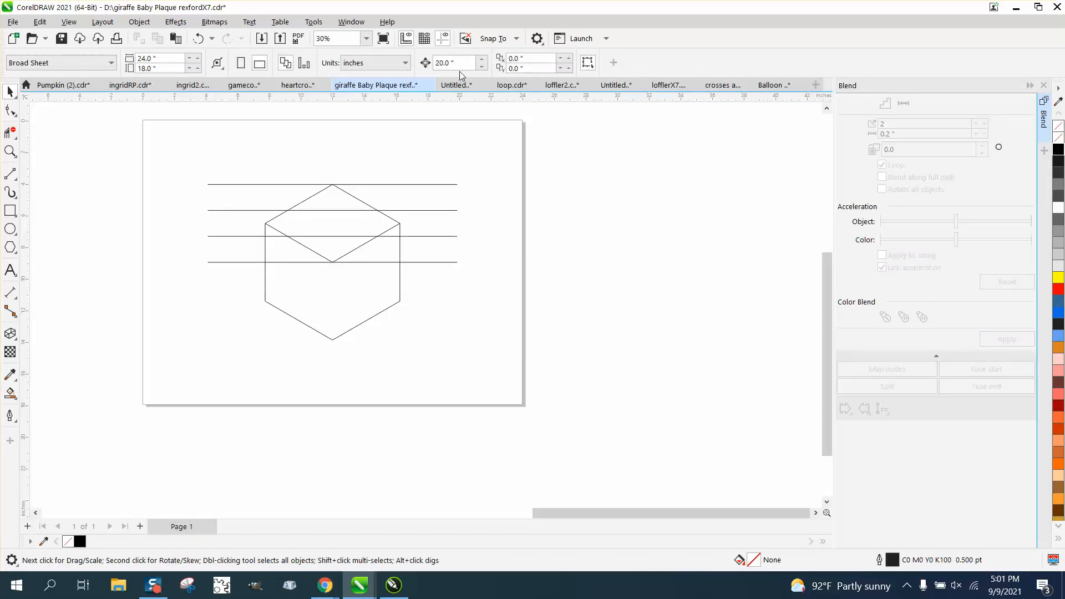
# Step: Smart-fill the three bands of the hexagon's upper rhombus in black, moving each filled piece 20 inches to the right
pyautogui.click(10, 393)
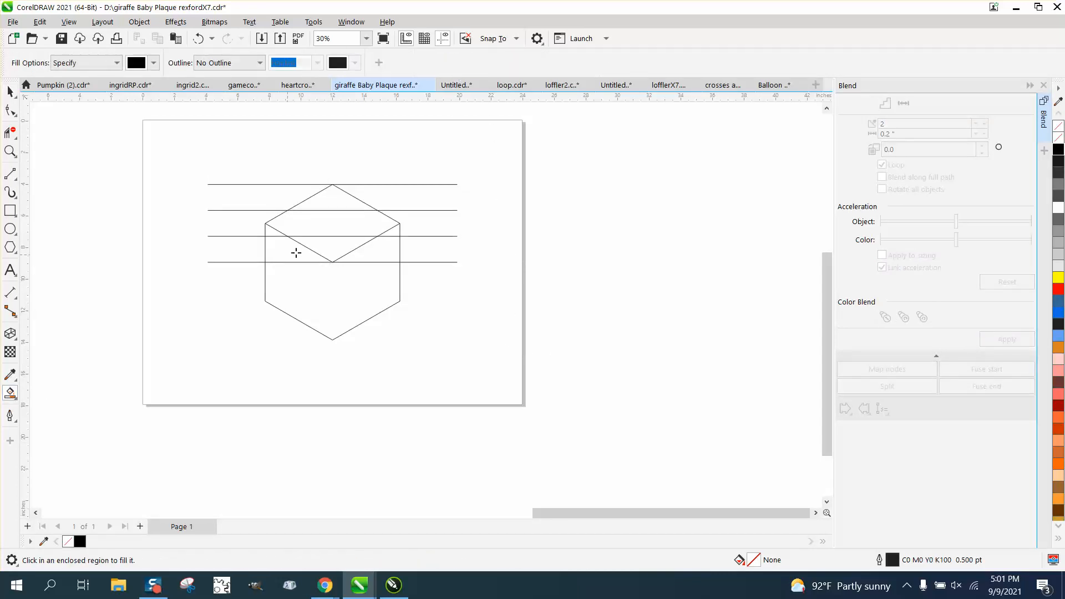
pyautogui.click(344, 204)
pyautogui.press('Right')
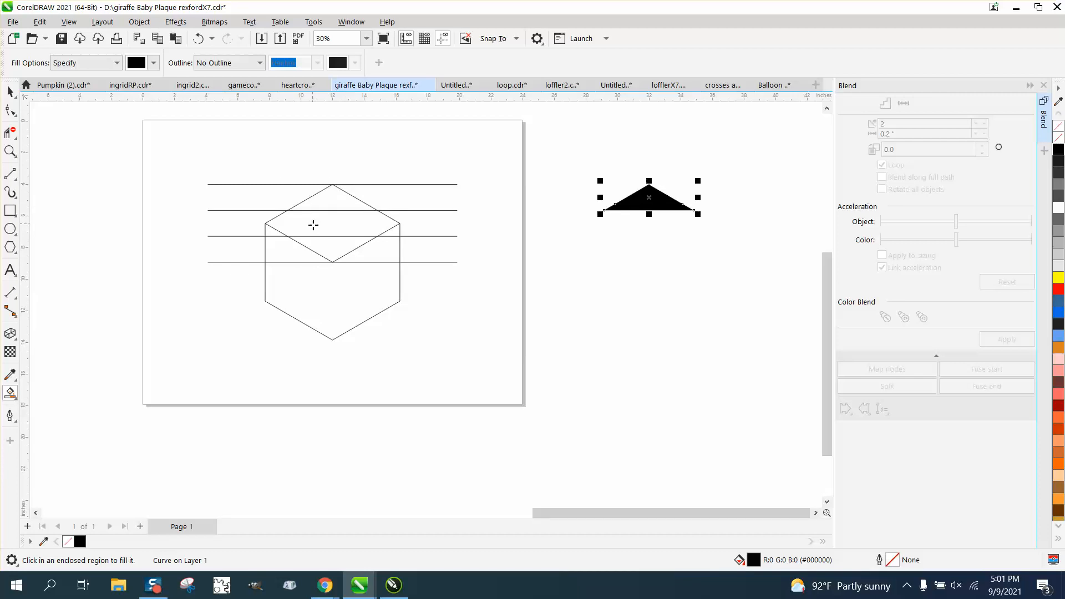
pyautogui.click(316, 226)
pyautogui.press('Right')
pyautogui.click(330, 243)
pyautogui.press('Right')
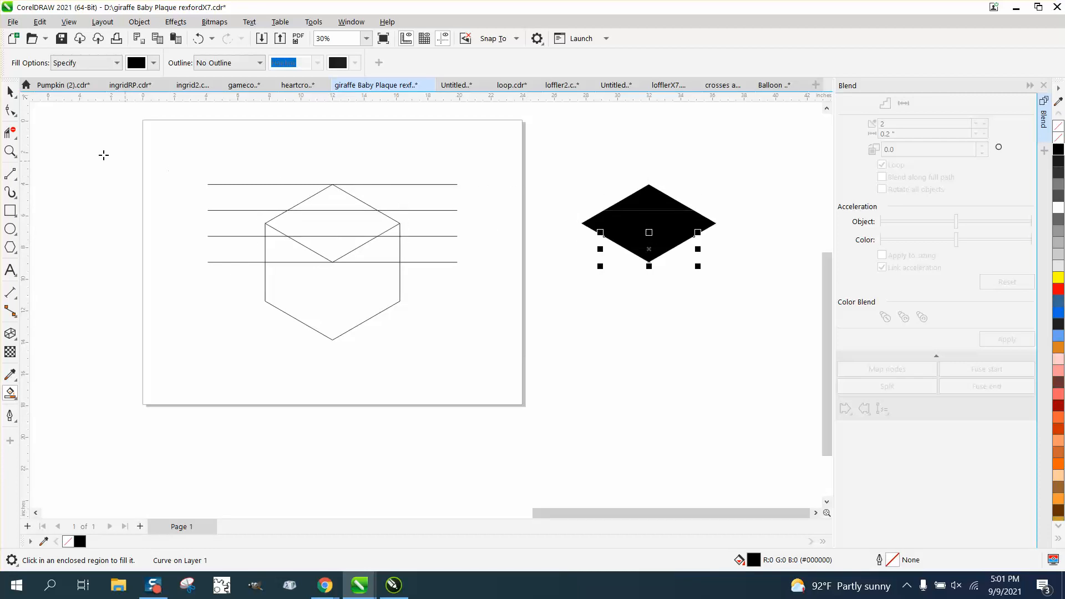
# Step: Remove the fill from the three rhombus pieces and give them a black outline
pyautogui.click(11, 92)
pyautogui.moveTo(549, 162); pyautogui.dragTo(756, 313)
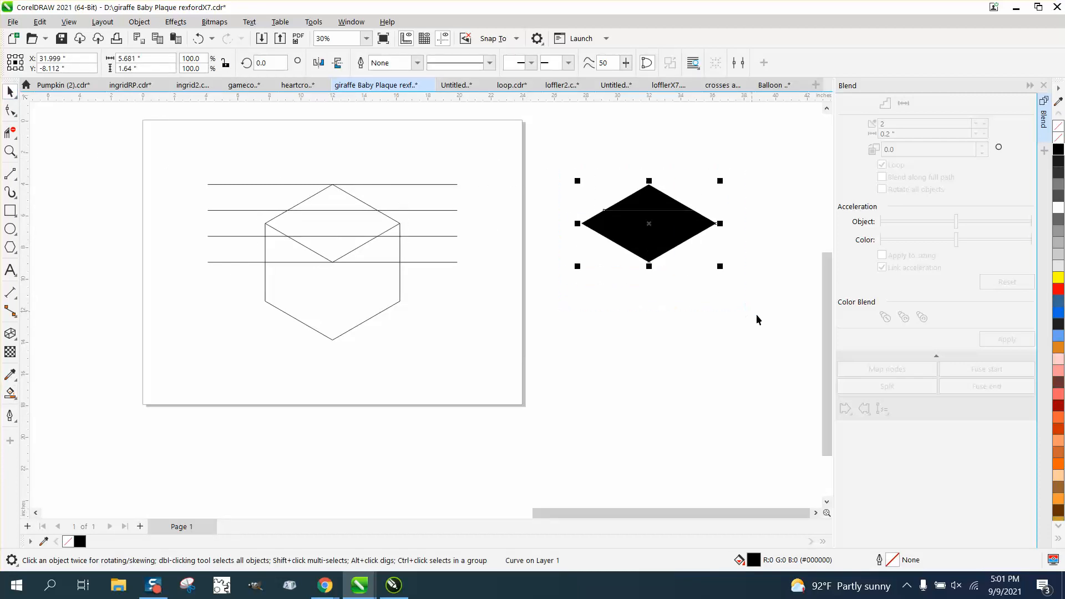
pyautogui.click(1058, 126)
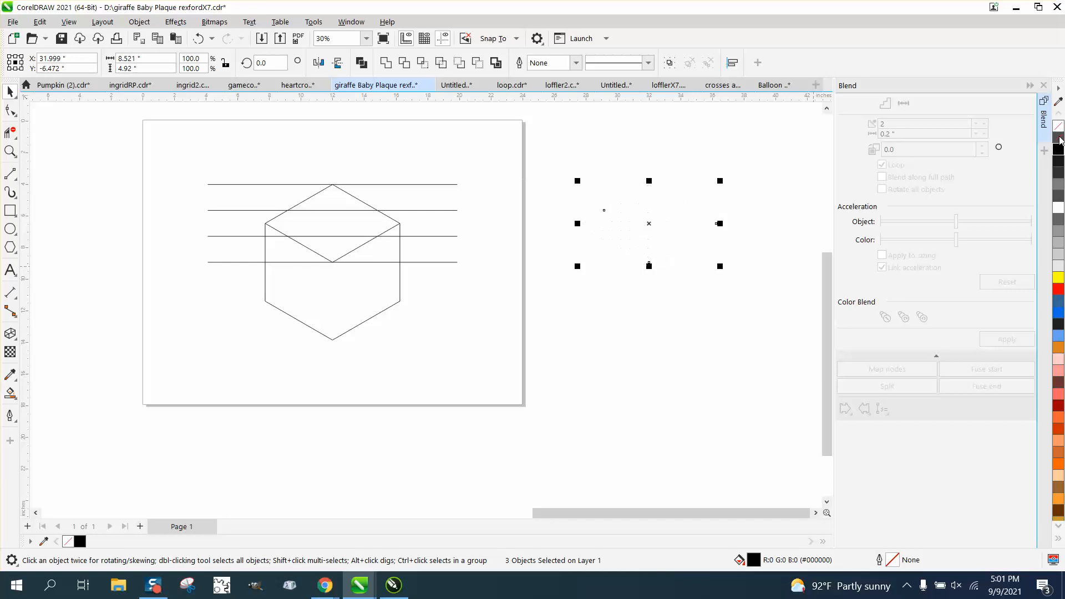
pyautogui.rightClick(1058, 149)
# Step: Delete the original hexagon together with its construction lines
pyautogui.moveTo(196, 163); pyautogui.dragTo(355, 274)
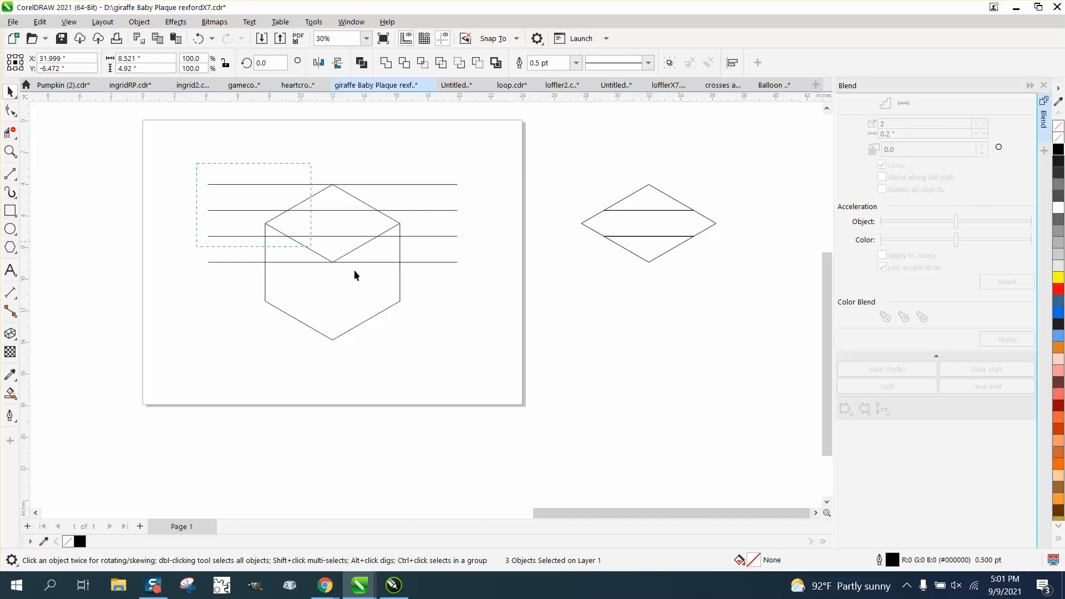
pyautogui.moveTo(555, 353); pyautogui.dragTo(554, 352)
pyautogui.press('Delete')
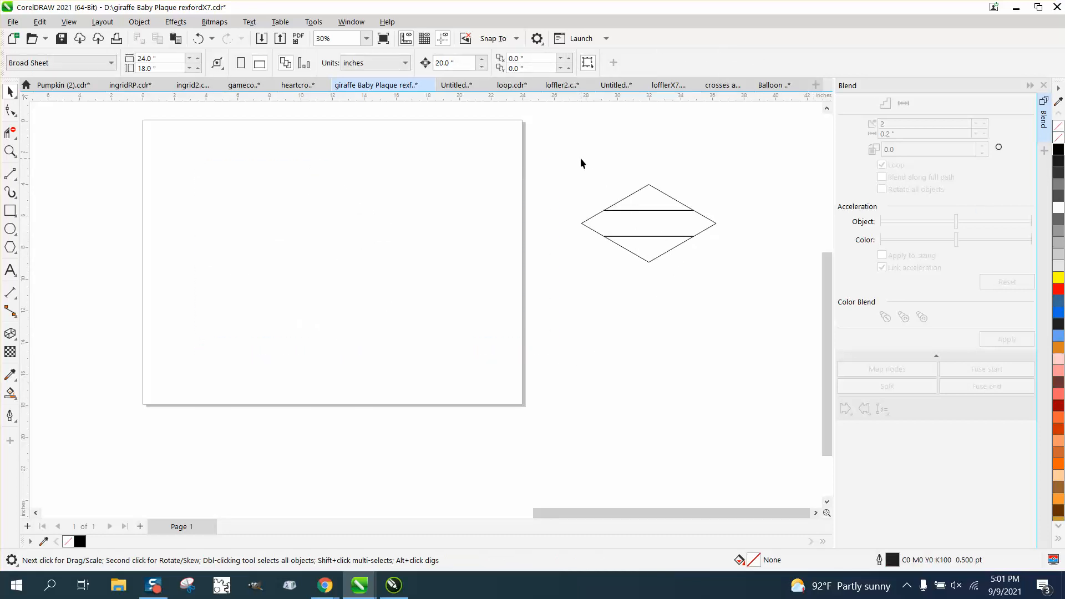
# Step: Group the three rhombus pieces and centre the group on the page
pyautogui.moveTo(750, 333); pyautogui.dragTo(752, 337)
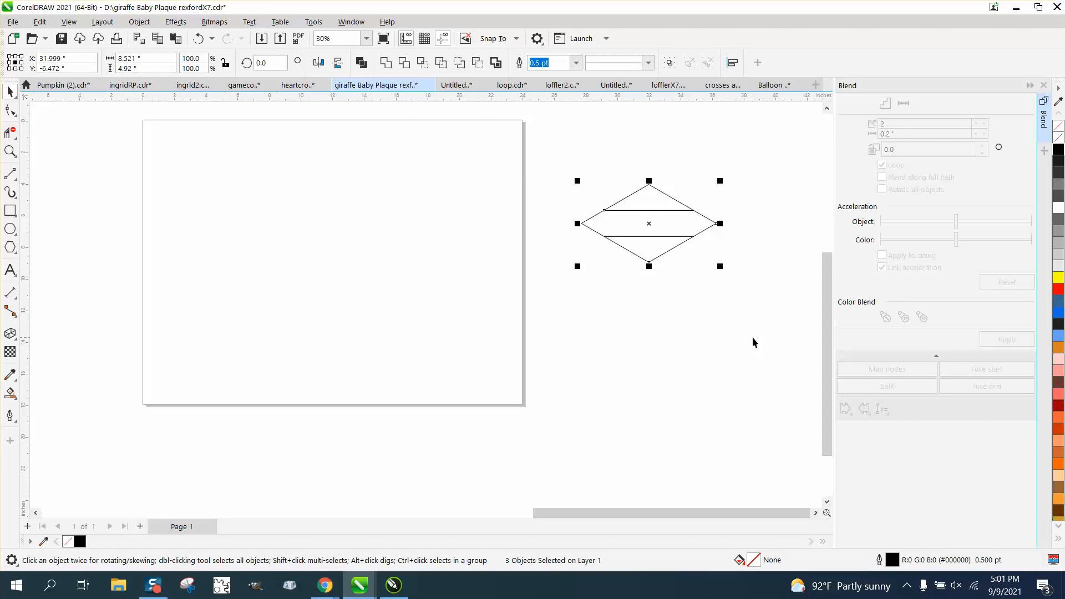
pyautogui.hotkey('ctrl', 'g')
pyautogui.press('p')
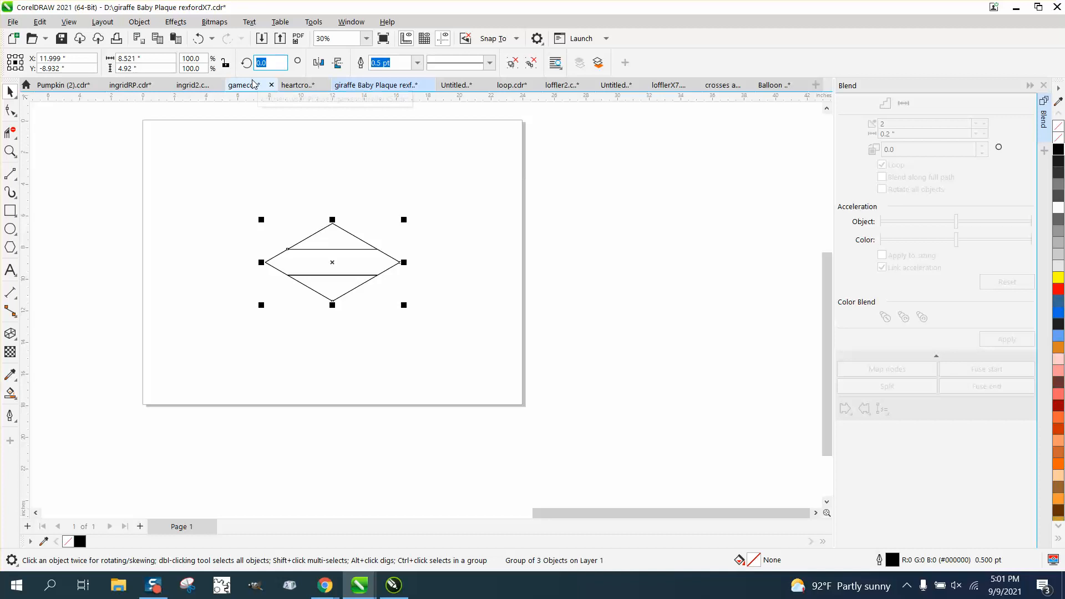
# Step: Create a copy of the rhombus rotated 120 degrees and snap its upper-left corner to the original's left corner
pyautogui.write('120')
pyautogui.press('Return')
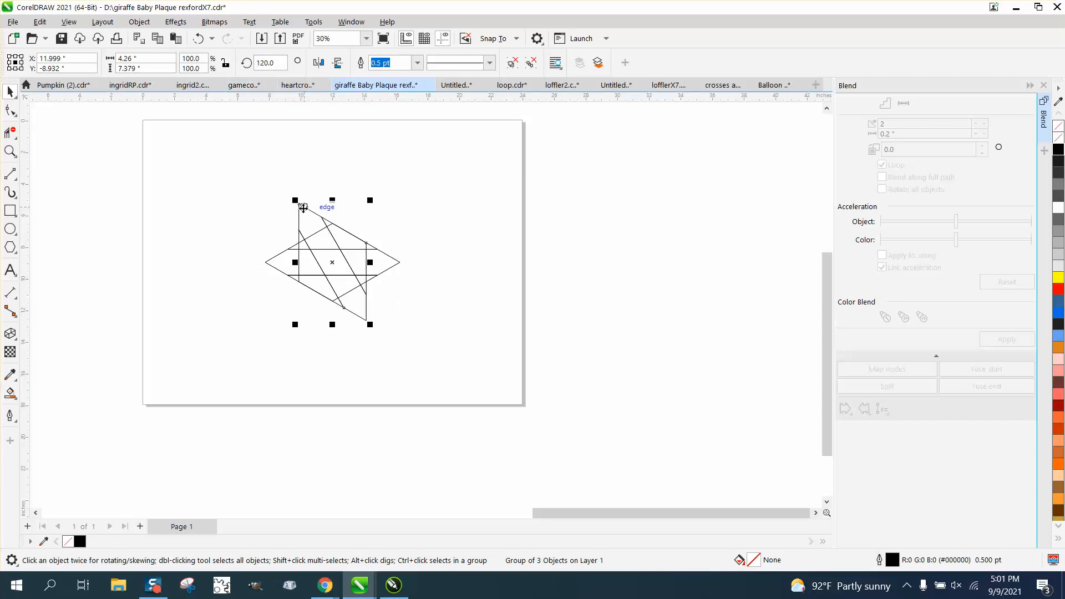
pyautogui.moveTo(298, 202); pyautogui.dragTo(266, 267)
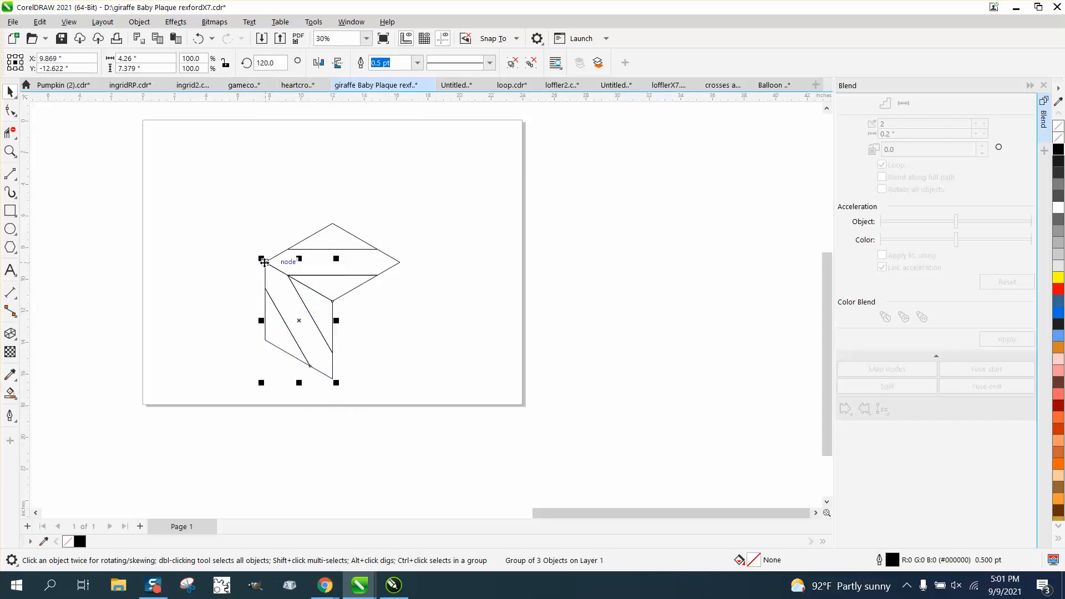
pyautogui.hotkey('ctrl', 'r')
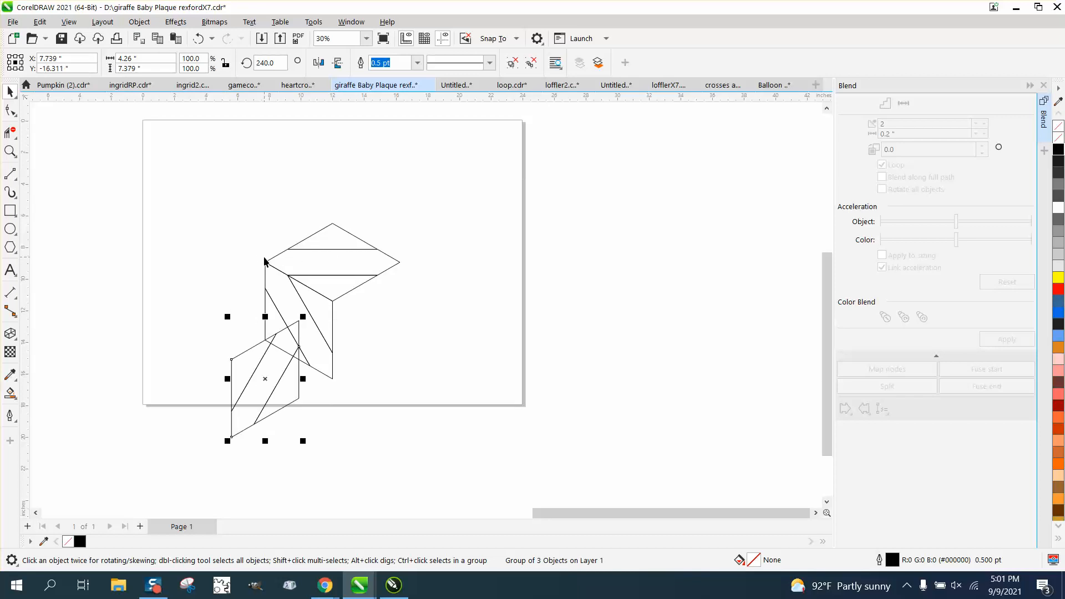
pyautogui.click(198, 38)
pyautogui.hotkey('ctrl', 'shift', 'z')
pyautogui.press('Delete')
# Step: Mirror a copy of the rotated rhombus to its right to complete the hexagon, and group all three rhombuses
pyautogui.click(290, 316)
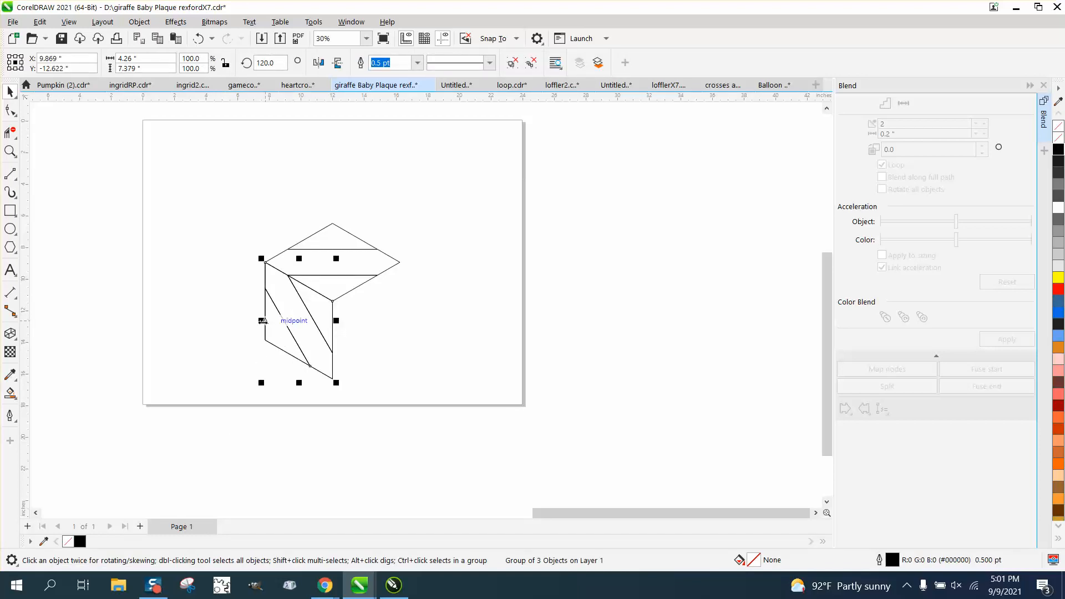
pyautogui.moveTo(263, 321); pyautogui.dragTo(366, 323)
pyautogui.rightClick(366, 323)
pyautogui.moveTo(222, 191); pyautogui.dragTo(491, 414)
pyautogui.hotkey('ctrl', 'g')
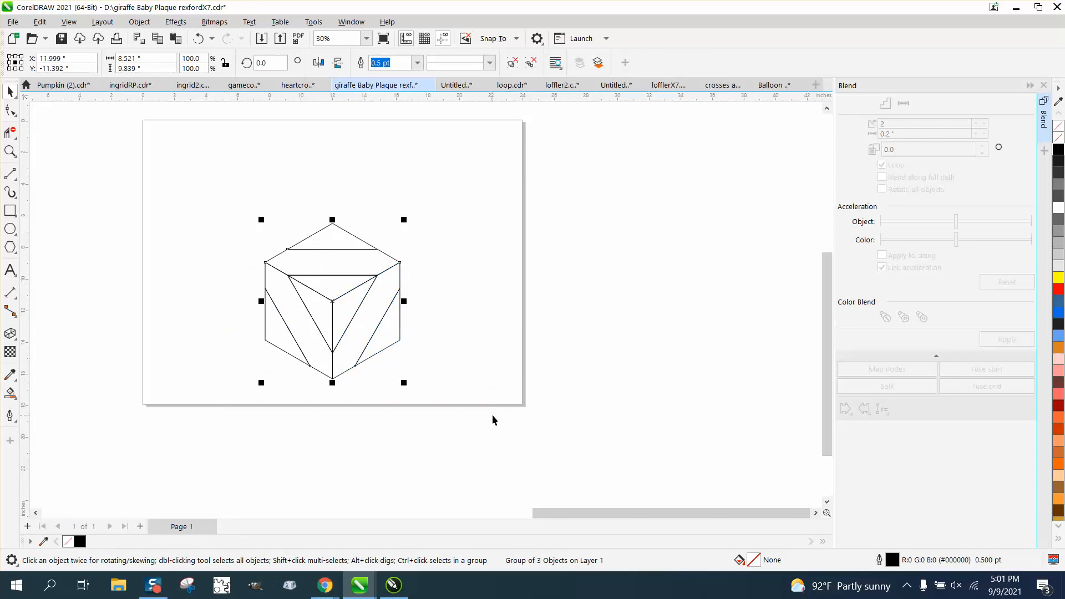
# Step: Scale the grouped hexagon down to 26.8% and place it near the page's upper-left corner
pyautogui.moveTo(404, 384); pyautogui.dragTo(204, 178)
pyautogui.click(10, 151)
pyautogui.moveTo(130, 141); pyautogui.dragTo(297, 217)
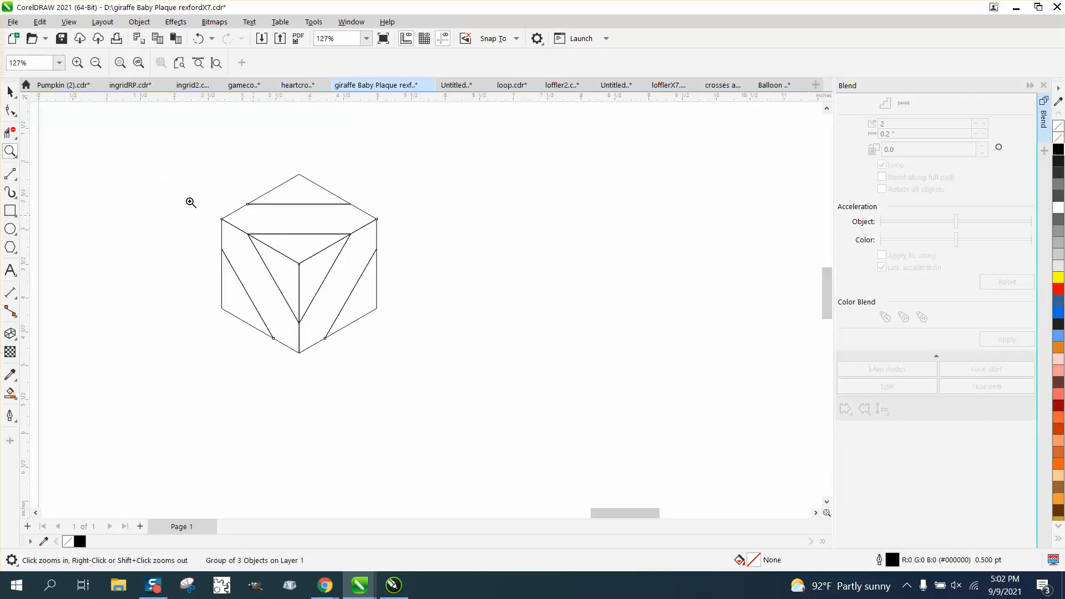
pyautogui.click(10, 91)
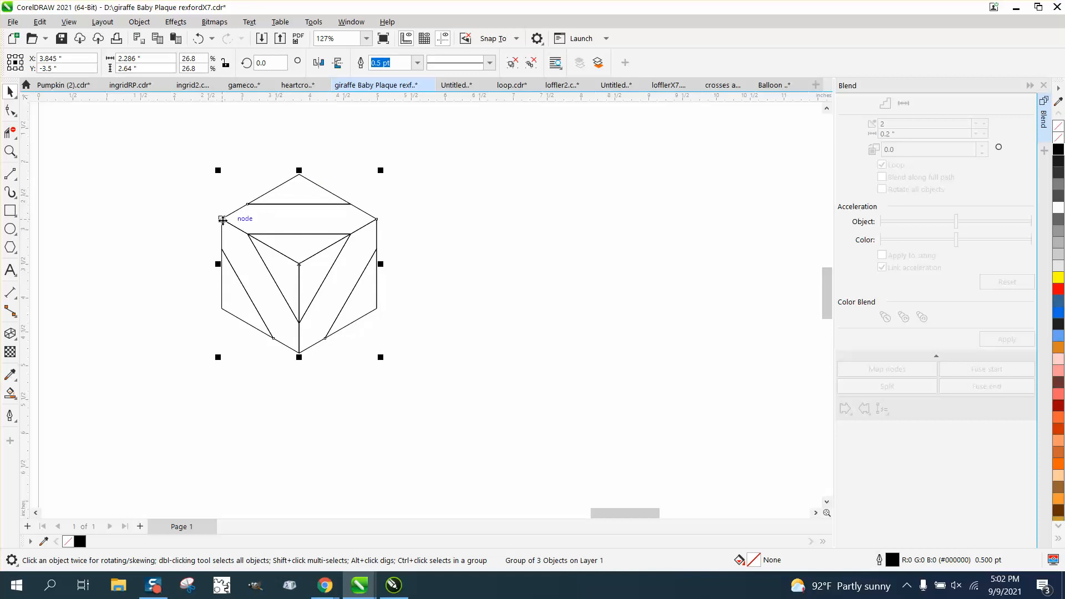
# Step: Copy the hexagon so the copy's upper-left corner meets the original's bottom corner, and group the two hexagons
pyautogui.moveTo(227, 220); pyautogui.dragTo(299, 353)
pyautogui.scroll(-1, 128, 270)
pyautogui.moveTo(157, 183); pyautogui.dragTo(477, 476)
pyautogui.hotkey('ctrl', 'g')
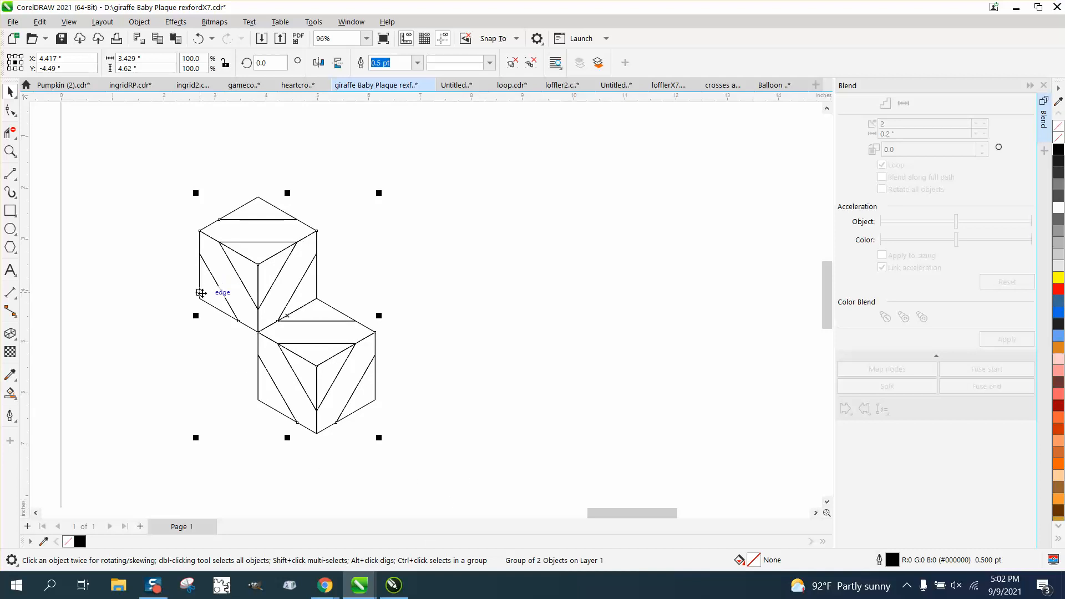
# Step: Duplicate the hexagon pair edge to edge to the right until the row holds eight pairs, and select the whole row
pyautogui.moveTo(199, 296); pyautogui.dragTo(319, 295)
pyautogui.hotkey('ctrl', 'r')
pyautogui.hotkey('ctrl', 'r')
pyautogui.hotkey('ctrl', 'r')
pyautogui.hotkey('ctrl', 'r')
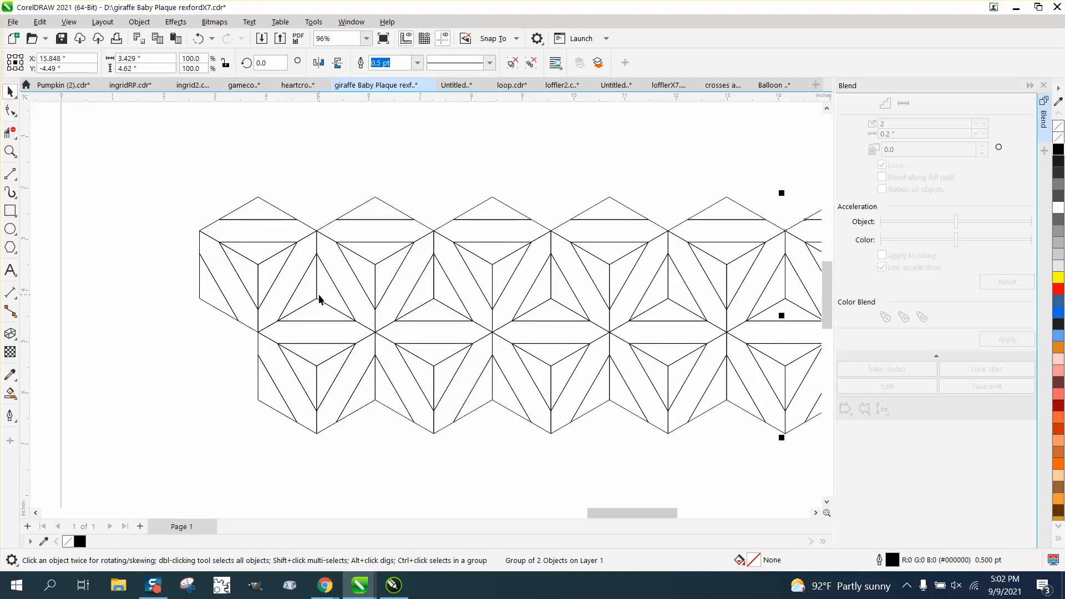
pyautogui.scroll(-2, 321, 296)
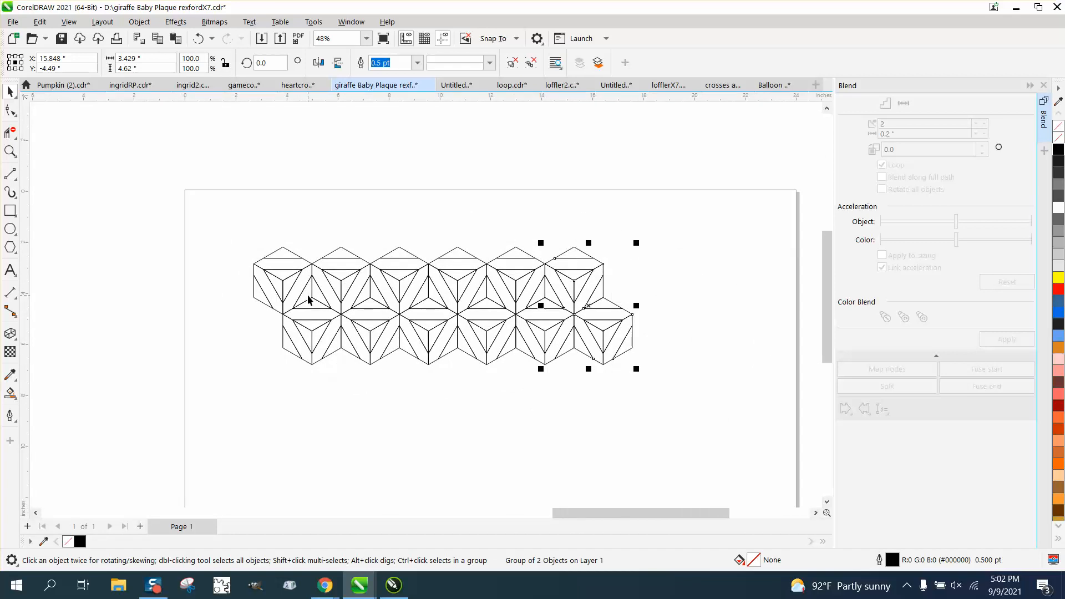
pyautogui.hotkey('ctrl', 'r')
pyautogui.hotkey('ctrl', 'r')
pyautogui.moveTo(245, 216); pyautogui.dragTo(793, 411)
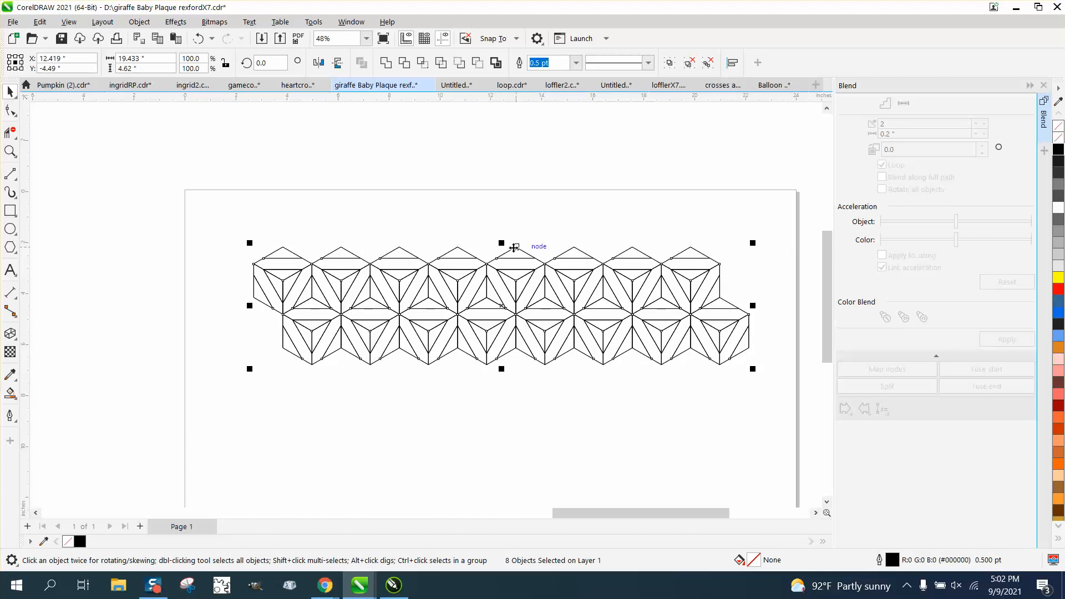
# Step: Duplicate the selected row downward edge to edge until three such rows are stacked, and group the whole pattern
pyautogui.moveTo(514, 247); pyautogui.dragTo(516, 348)
pyautogui.scroll(-3, 441, 222)
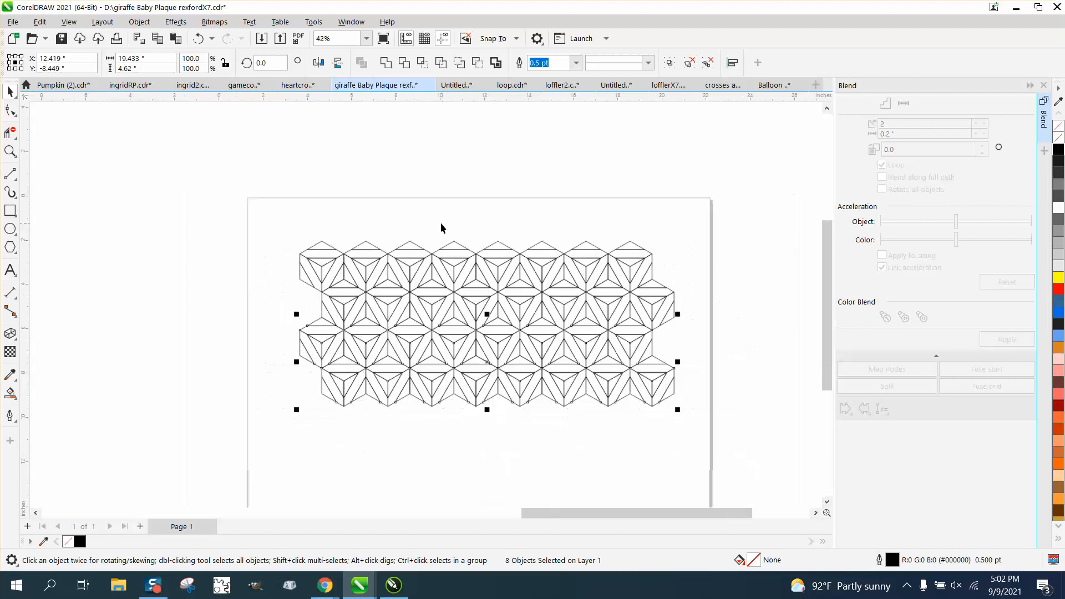
pyautogui.hotkey('ctrl', 'r')
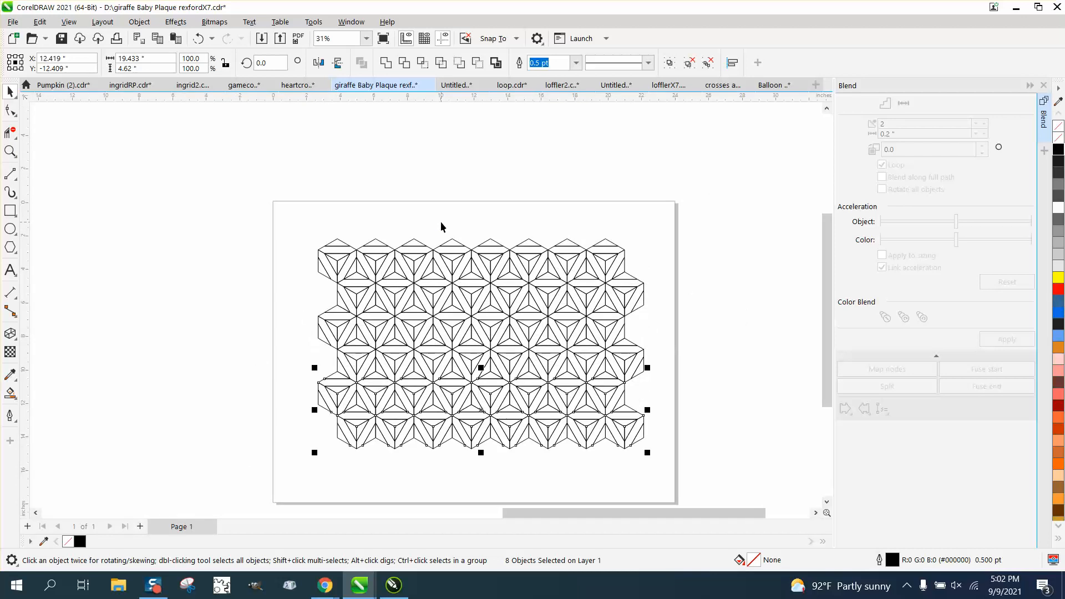
pyautogui.moveTo(291, 221); pyautogui.dragTo(734, 501)
pyautogui.hotkey('ctrl', 'g')
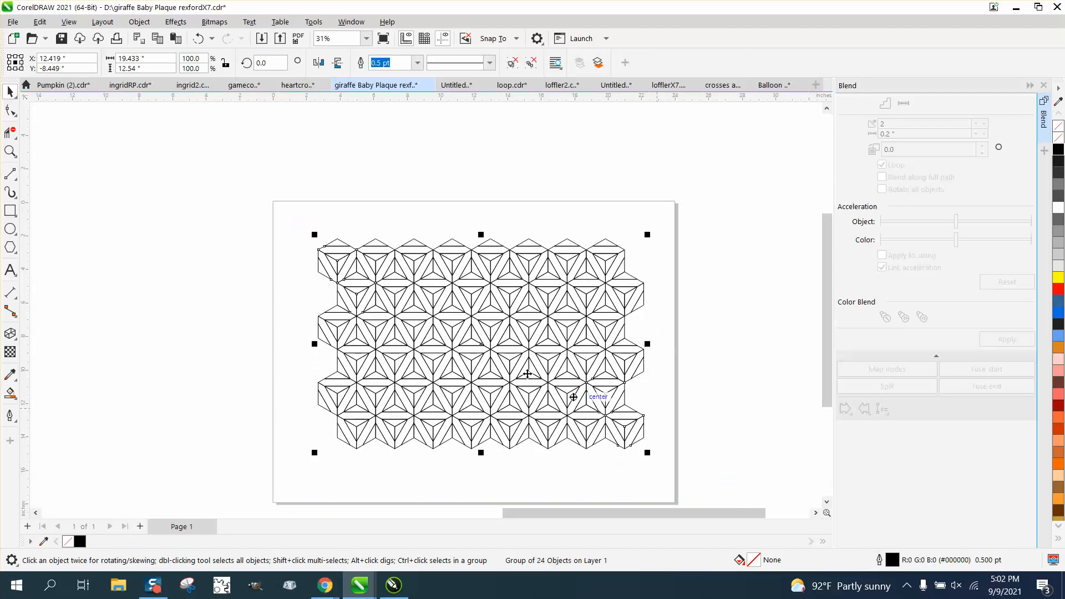
# Step: Draw a rectangle about 17.1 by 10.8 inches inside the pattern's ragged side edges and intersect it with the grouped pattern
pyautogui.click(19, 221)
pyautogui.click(53, 214)
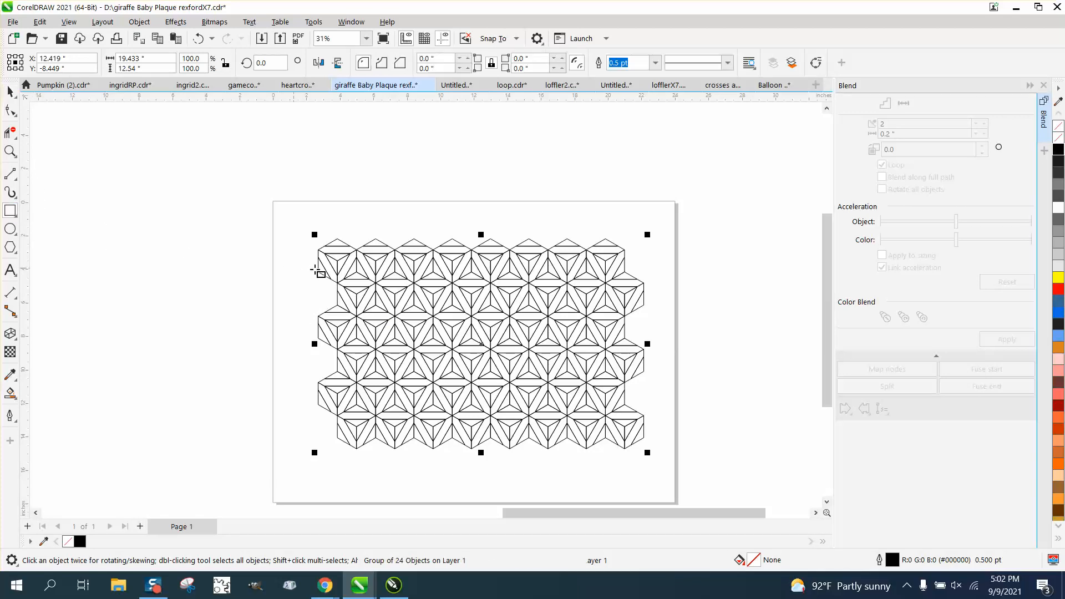
pyautogui.moveTo(338, 263); pyautogui.dragTo(624, 442)
pyautogui.click(10, 91)
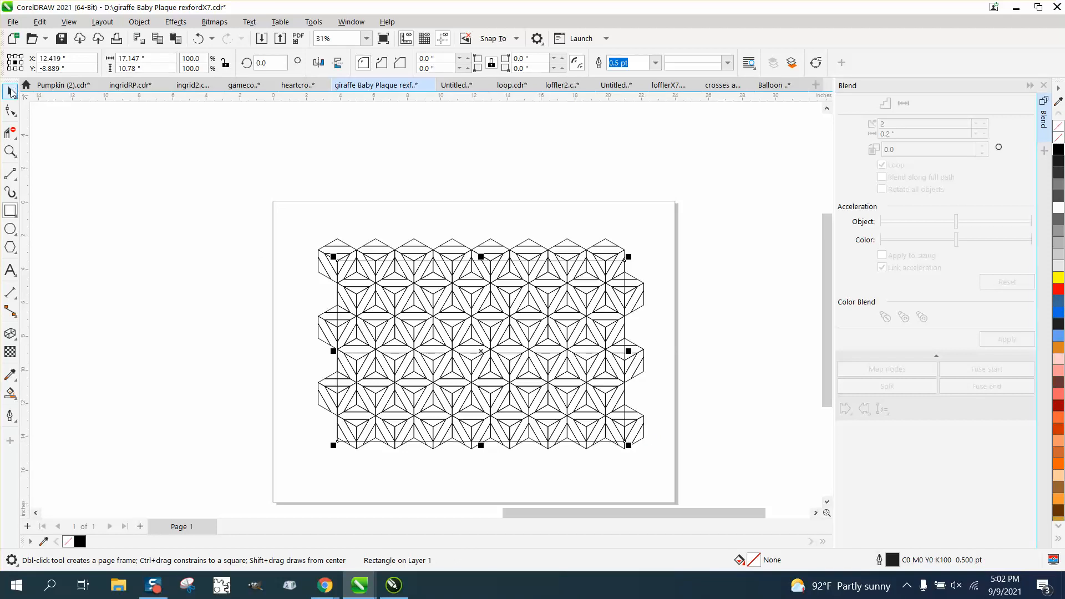
pyautogui.moveTo(293, 220); pyautogui.dragTo(738, 441)
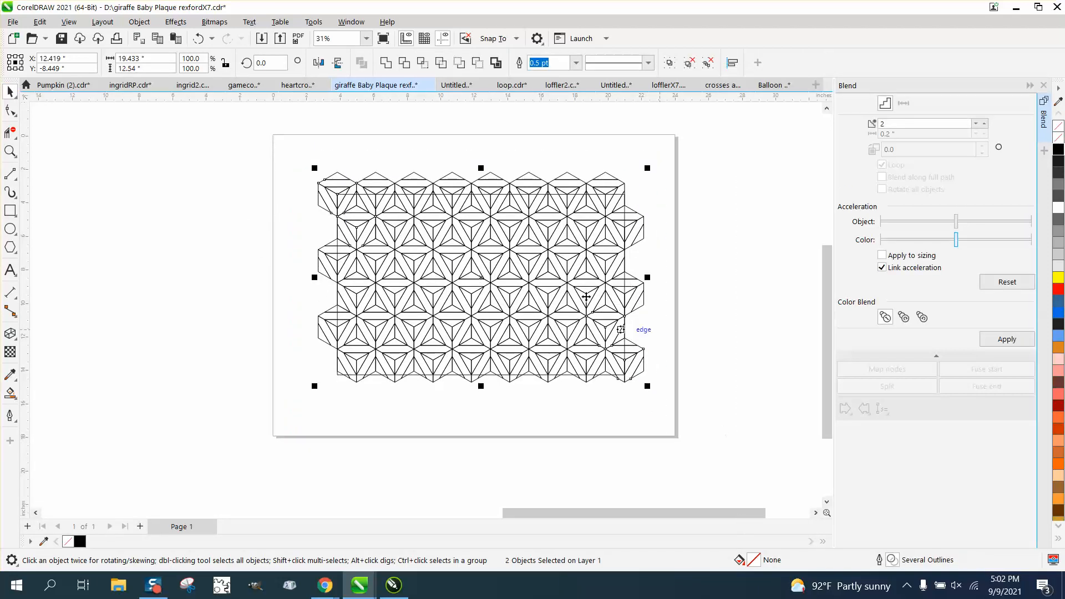
pyautogui.click(424, 64)
# Step: Move the intersected rectangular pattern off the page to its left, and delete the original pattern with its rectangle
pyautogui.scroll(-1, 515, 268)
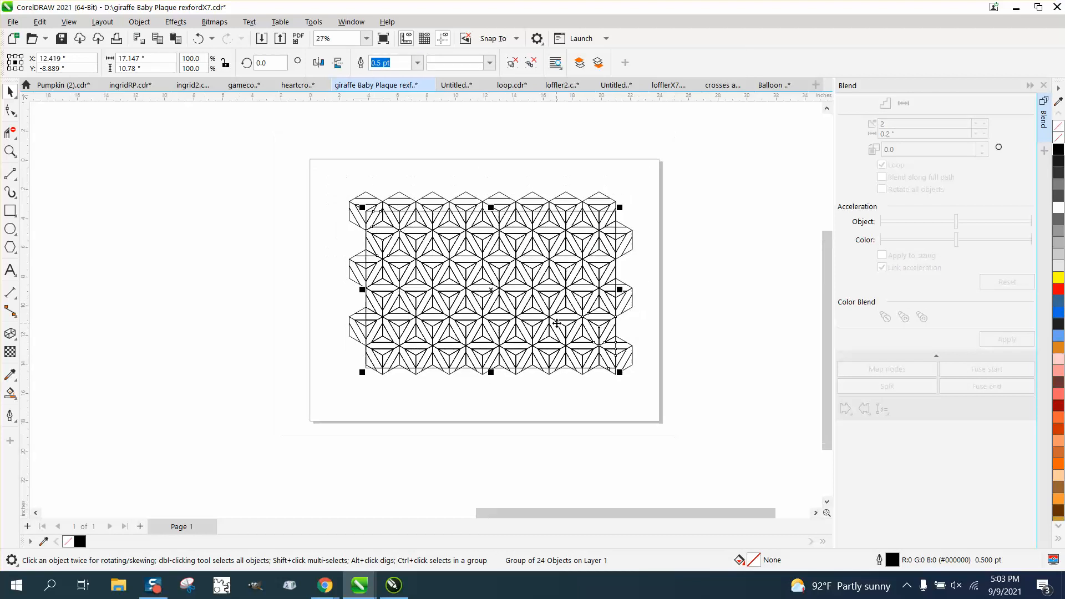
pyautogui.moveTo(526, 290); pyautogui.dragTo(190, 273)
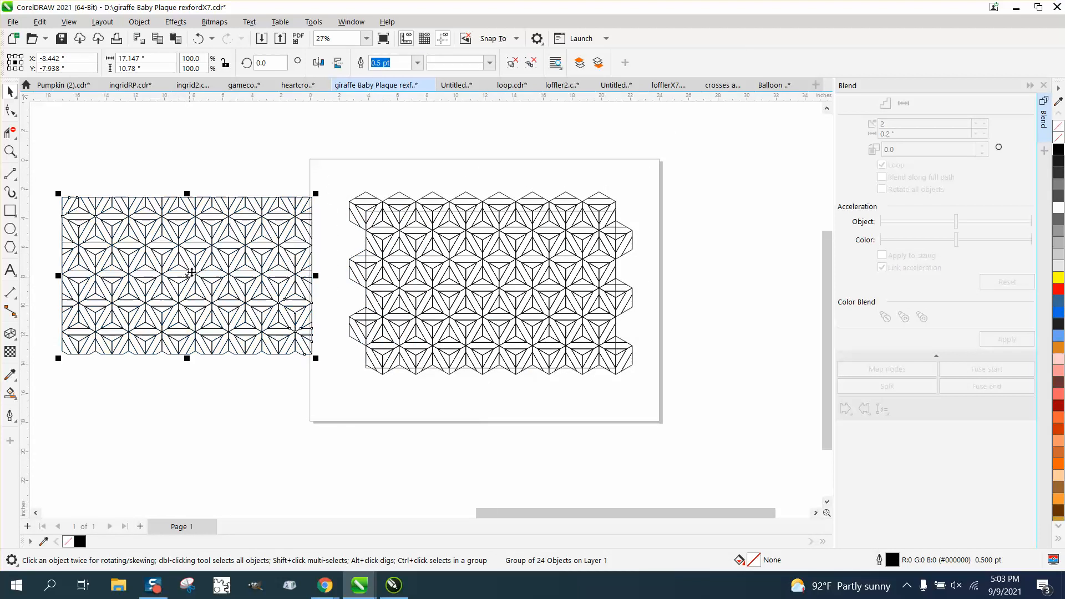
pyautogui.click(238, 157)
pyautogui.moveTo(603, 370); pyautogui.dragTo(703, 398)
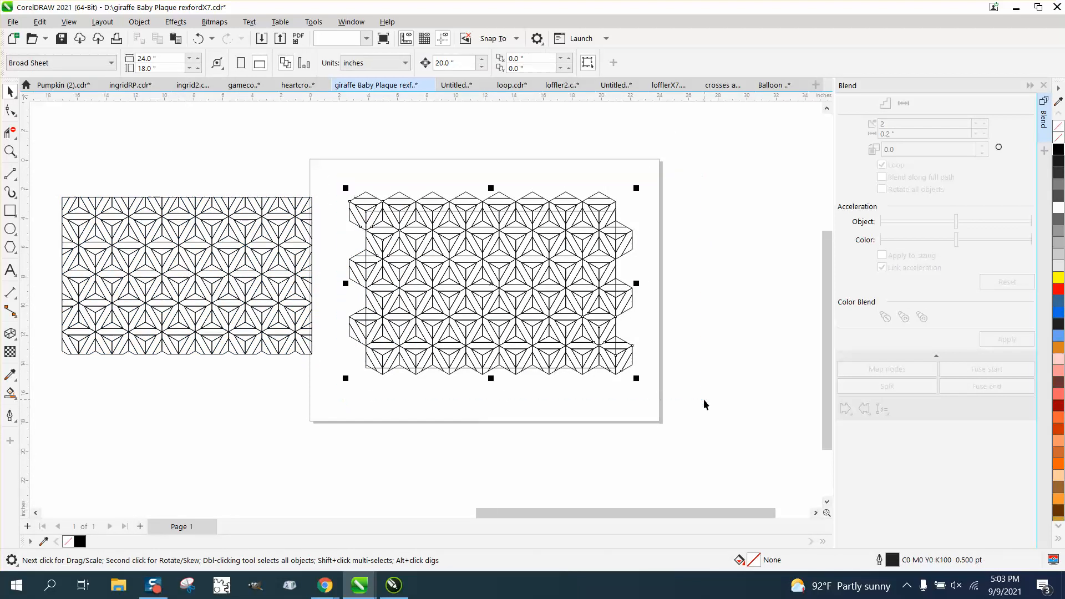
pyautogui.press('Delete')
# Step: Set the Smart Fill tool's fill colour to red for colouring the cropped pattern
pyautogui.press('z')
pyautogui.moveTo(51, 188); pyautogui.dragTo(399, 370)
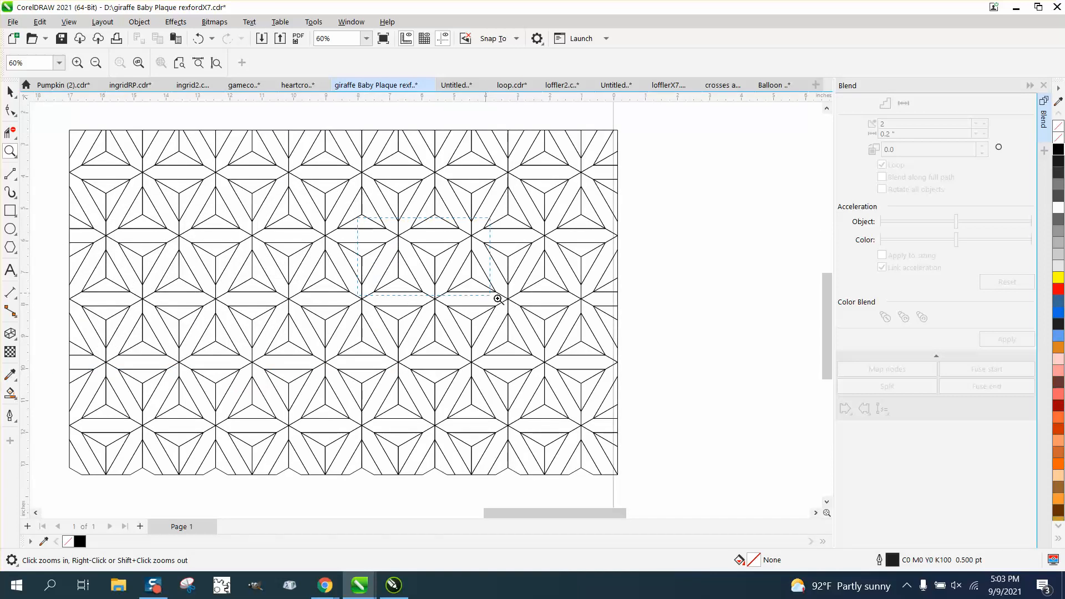
pyautogui.scroll(4, 498, 299)
pyautogui.scroll(-4, 498, 299)
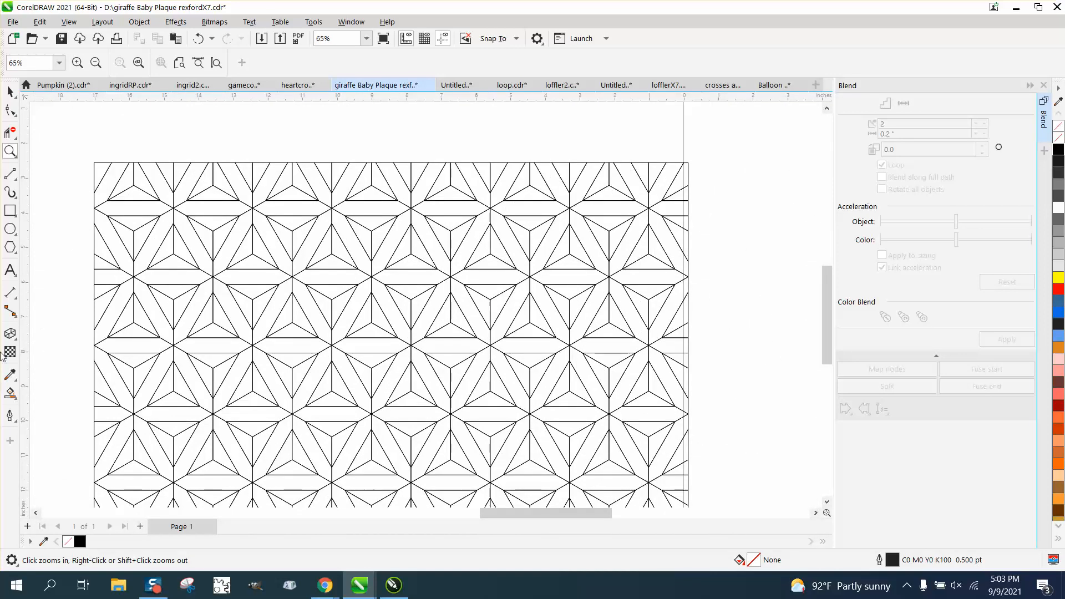
pyautogui.click(10, 393)
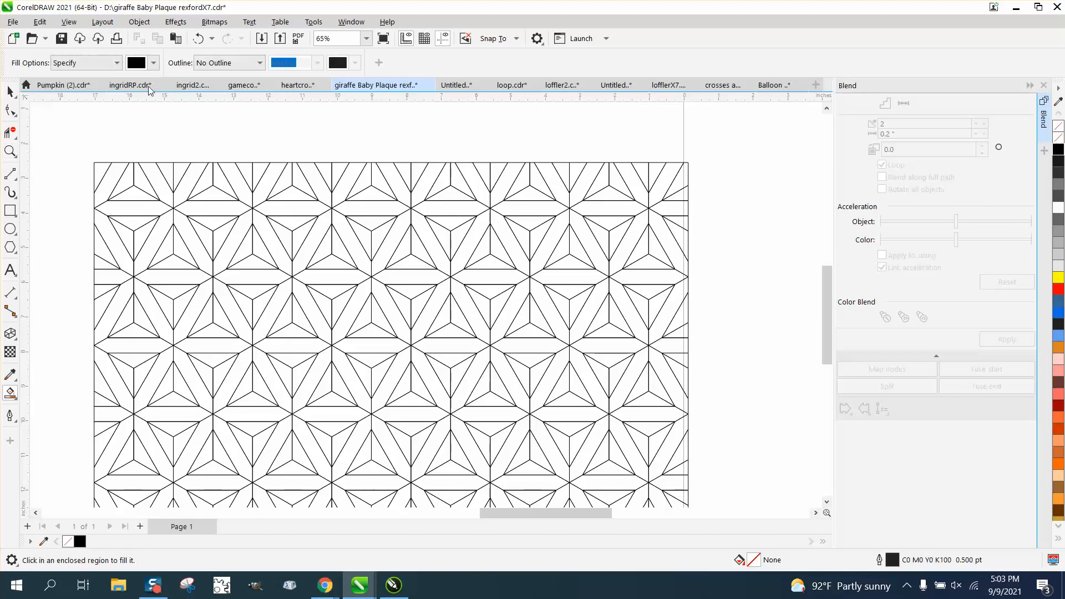
pyautogui.click(153, 63)
pyautogui.click(225, 145)
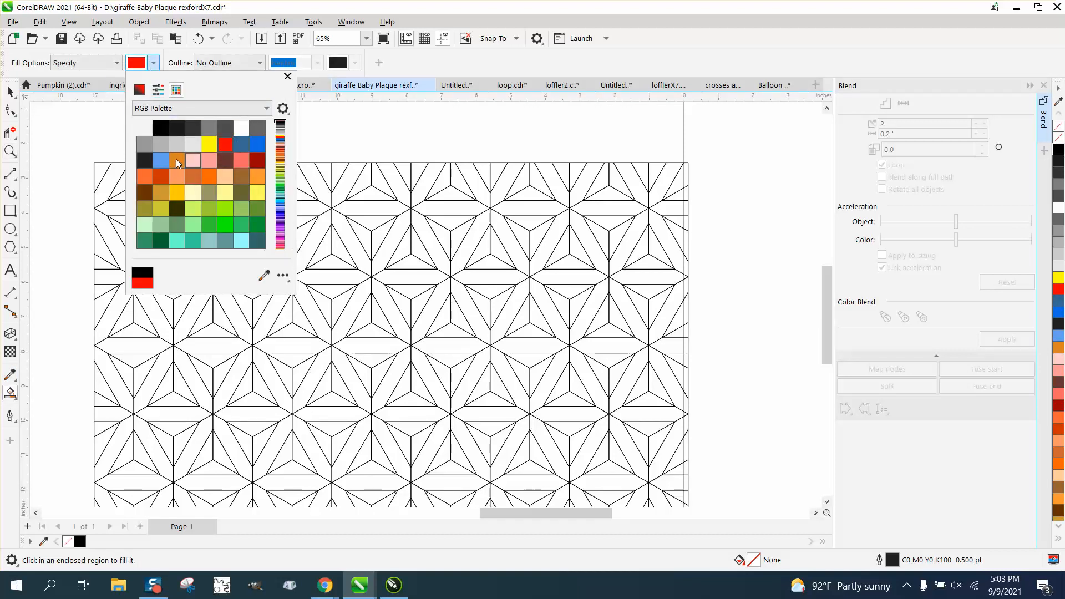
# Step: Fill the diagonal band in the pattern's upper-left corner red, and undo the fill tried on the next matching band
pyautogui.click(116, 179)
pyautogui.click(112, 175)
pyautogui.click(187, 184)
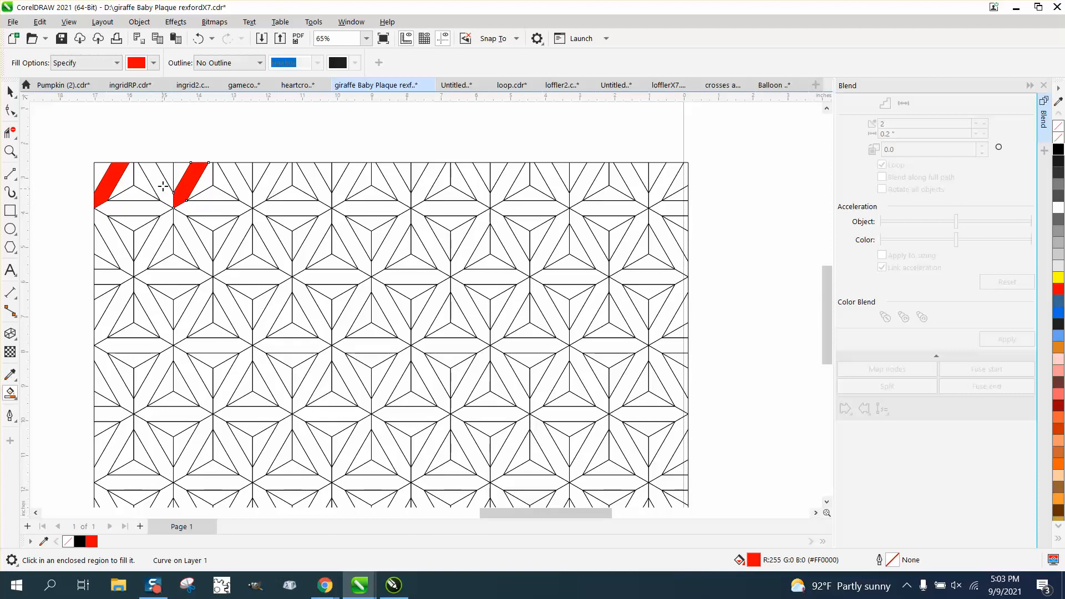
pyautogui.click(197, 39)
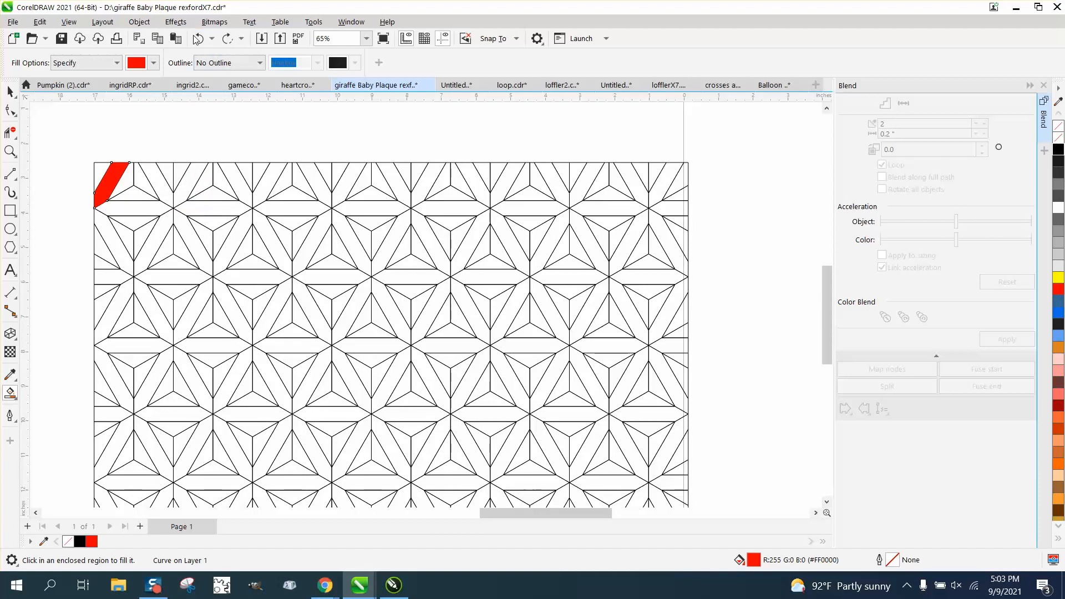